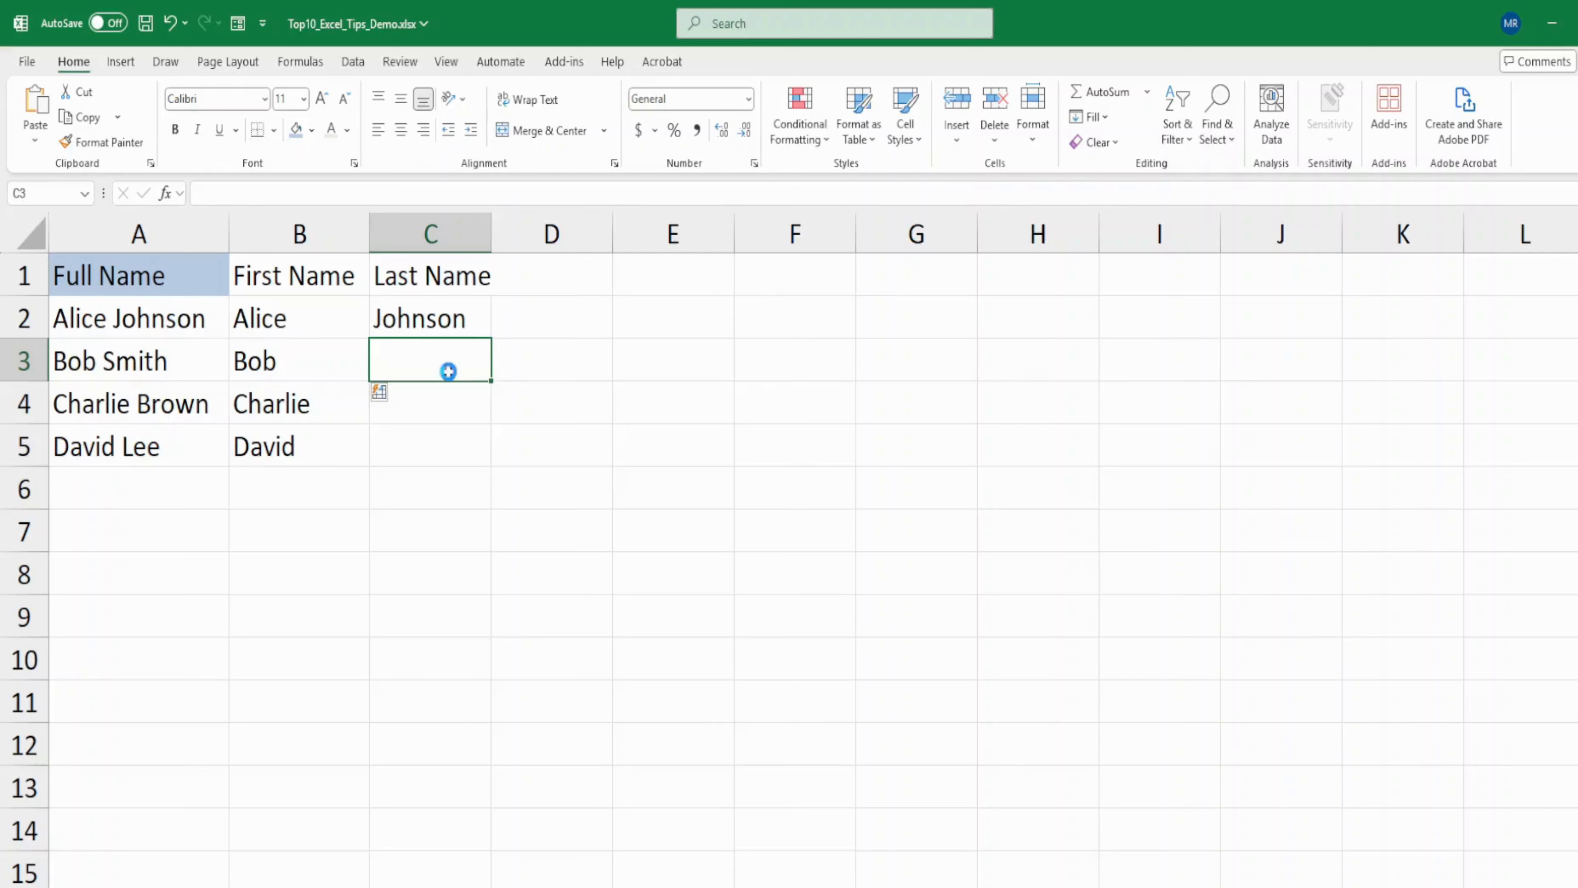
- Complete the remaining last names in column C with Flash Fill, following the example in C2
key(ctrl+e)
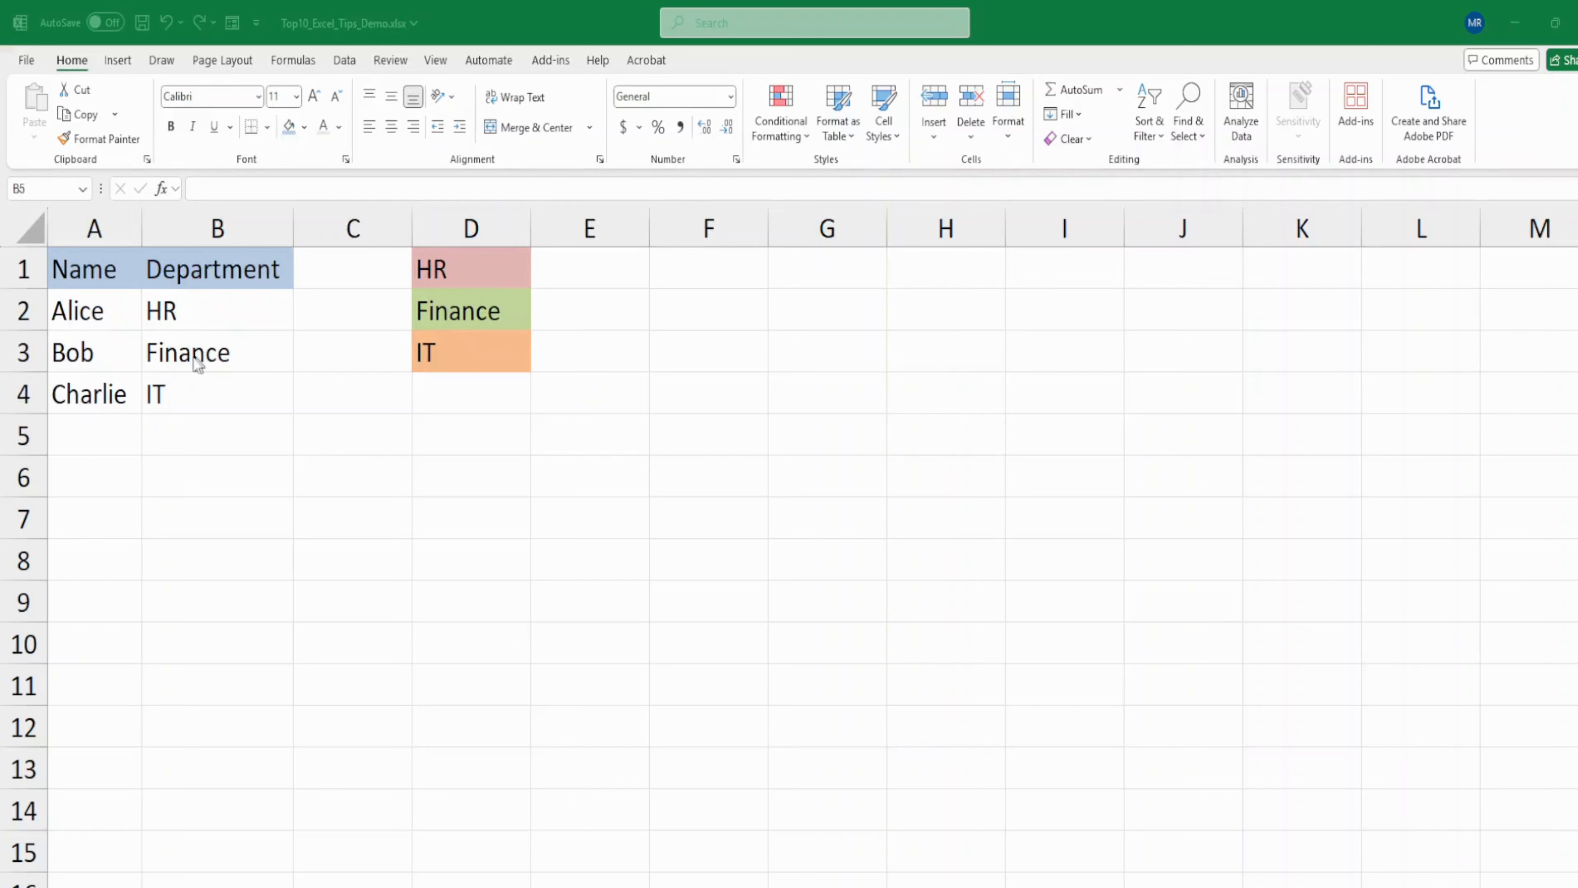
- Copy the formatting of the HR, Finance and IT cells in D1:D3 onto the matching department cells in B2:B4 with Format Painter
click(440, 274)
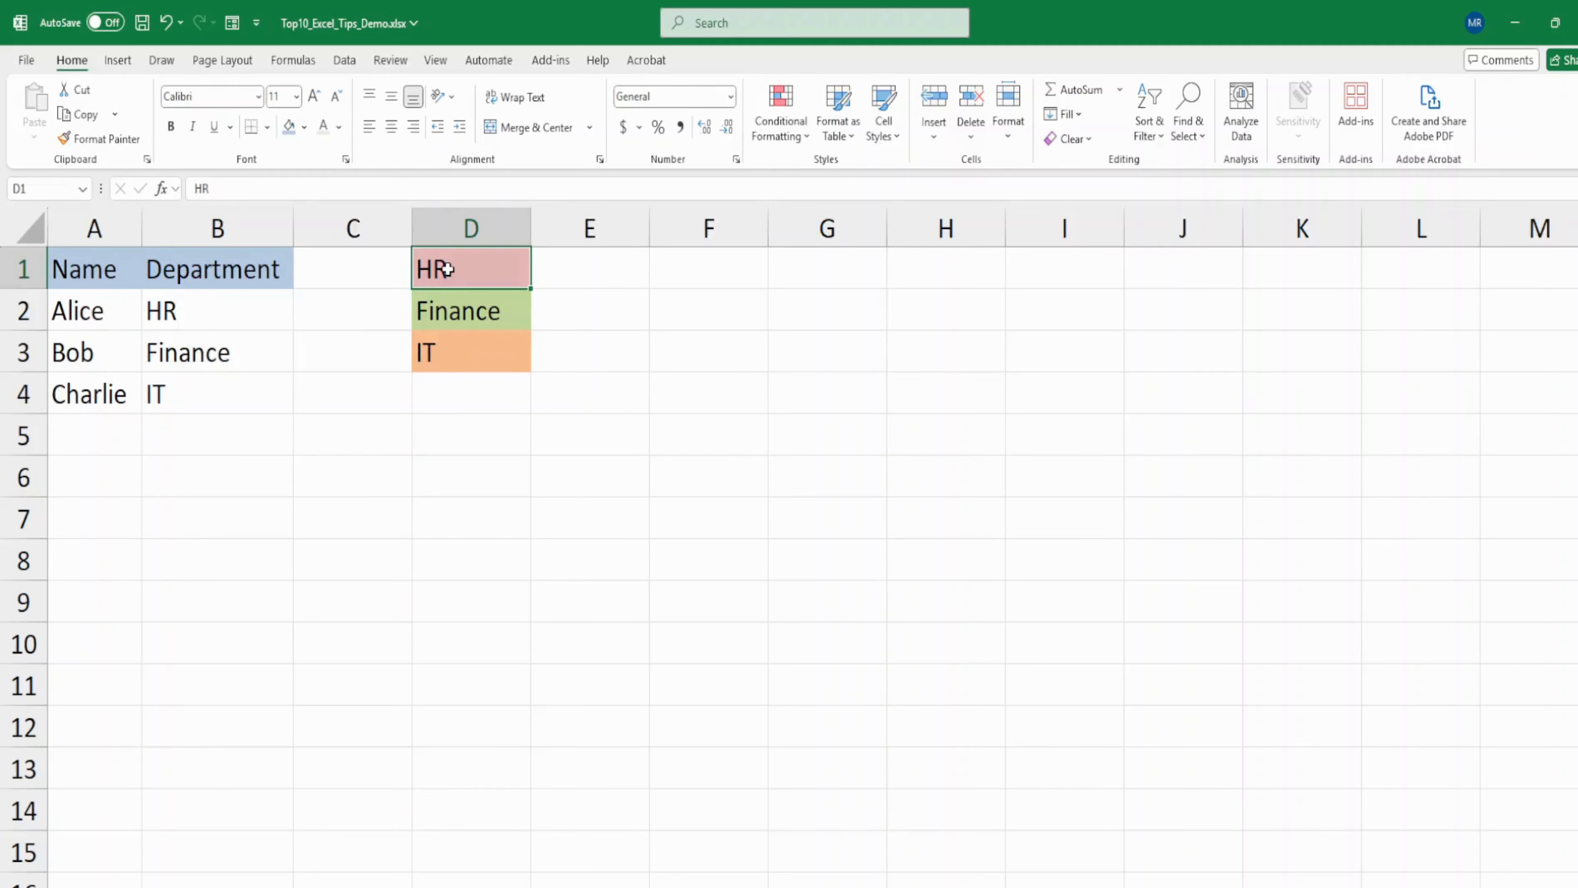
click(109, 140)
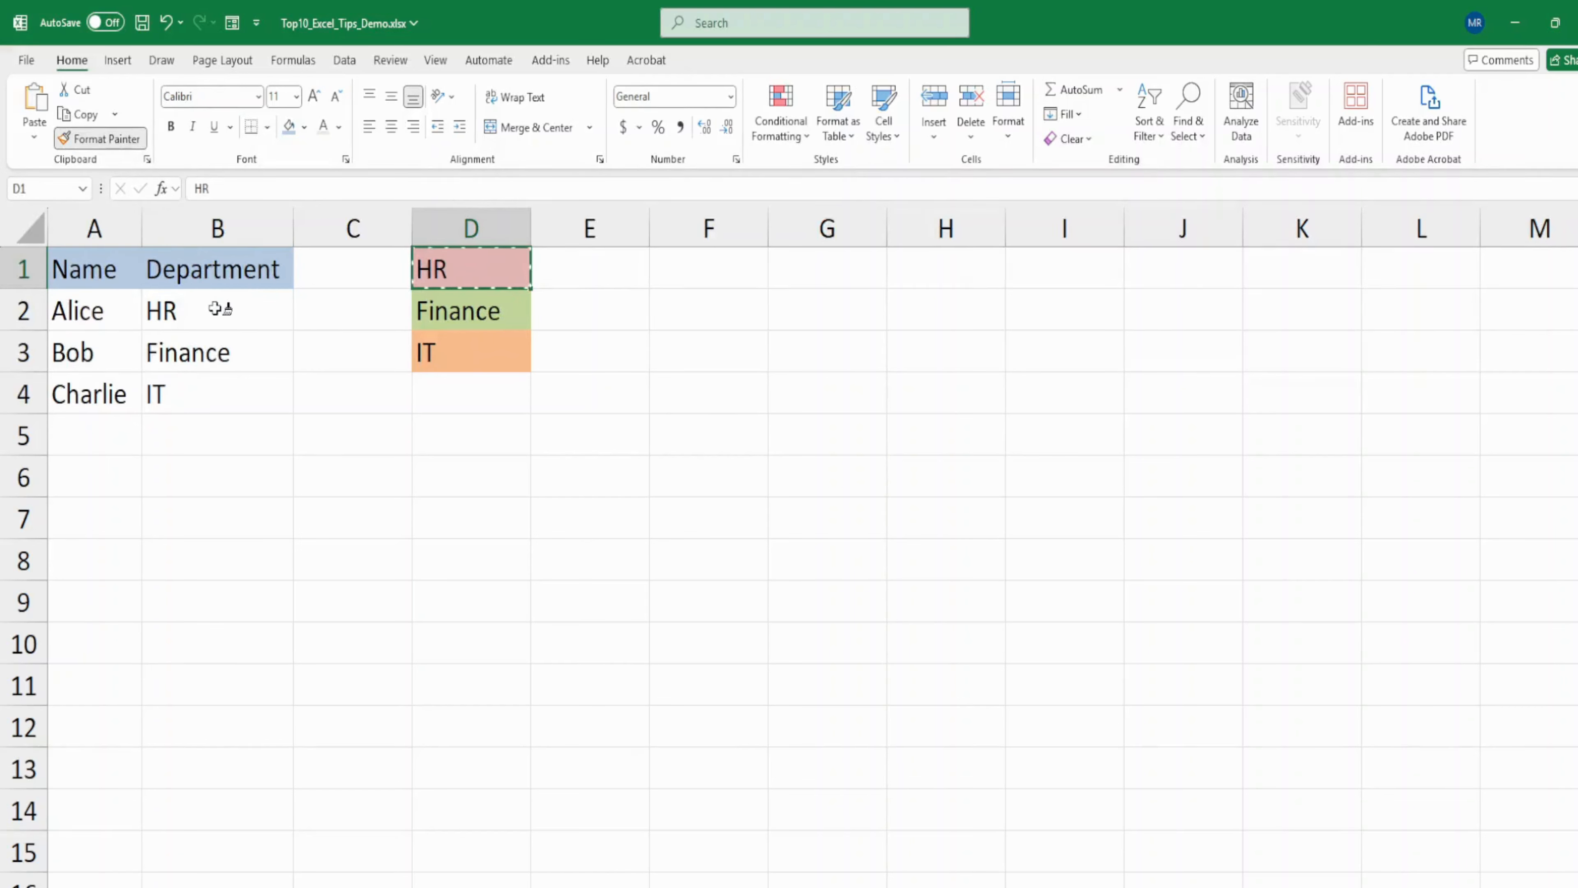
click(215, 308)
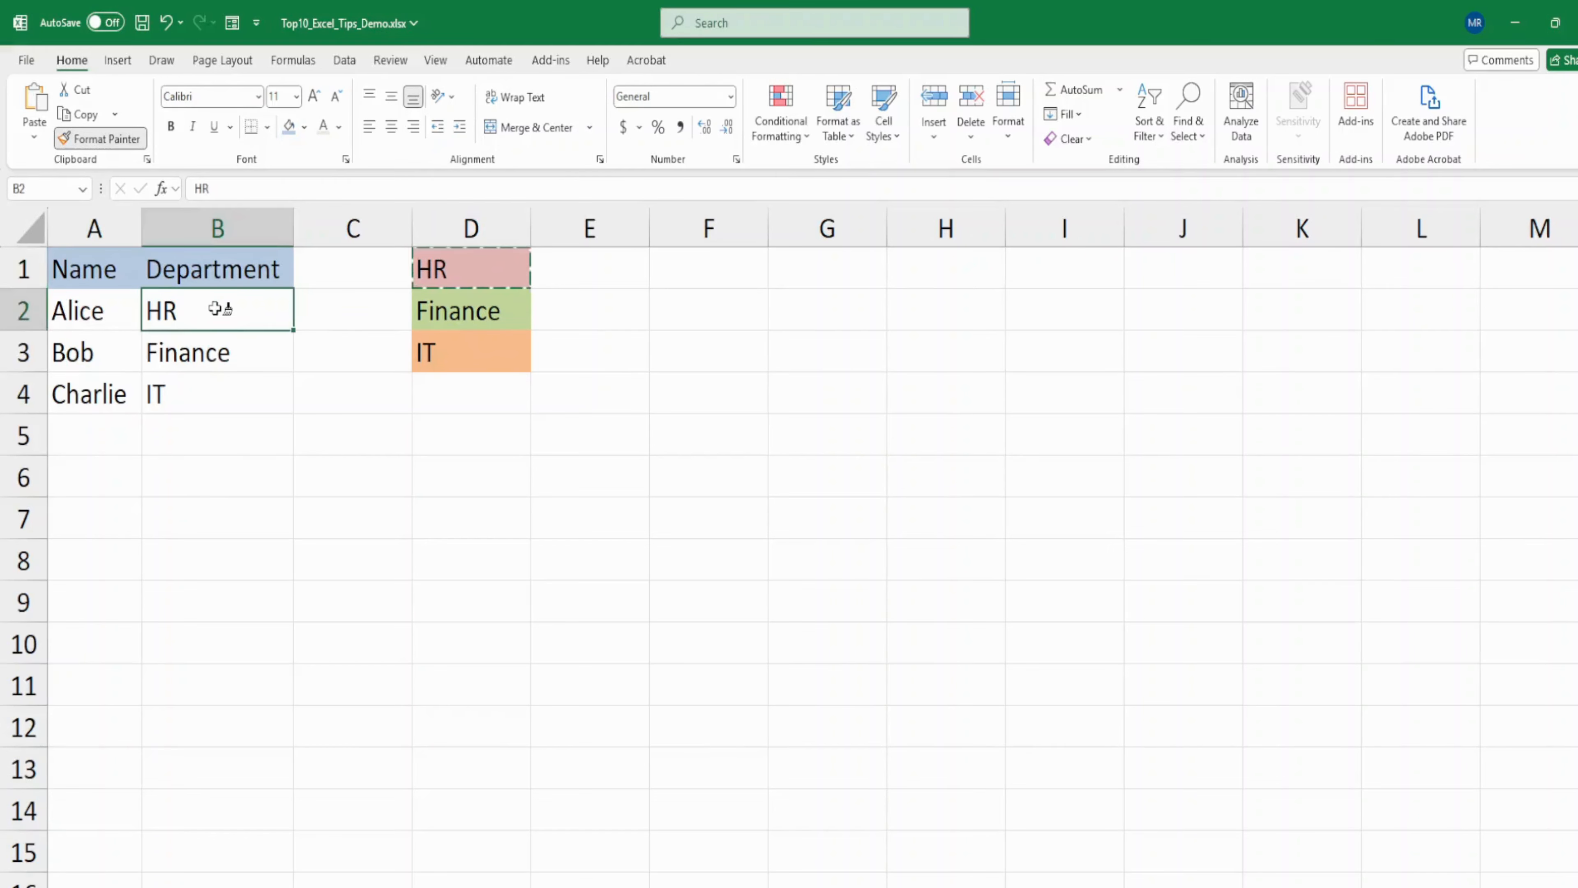
click(496, 317)
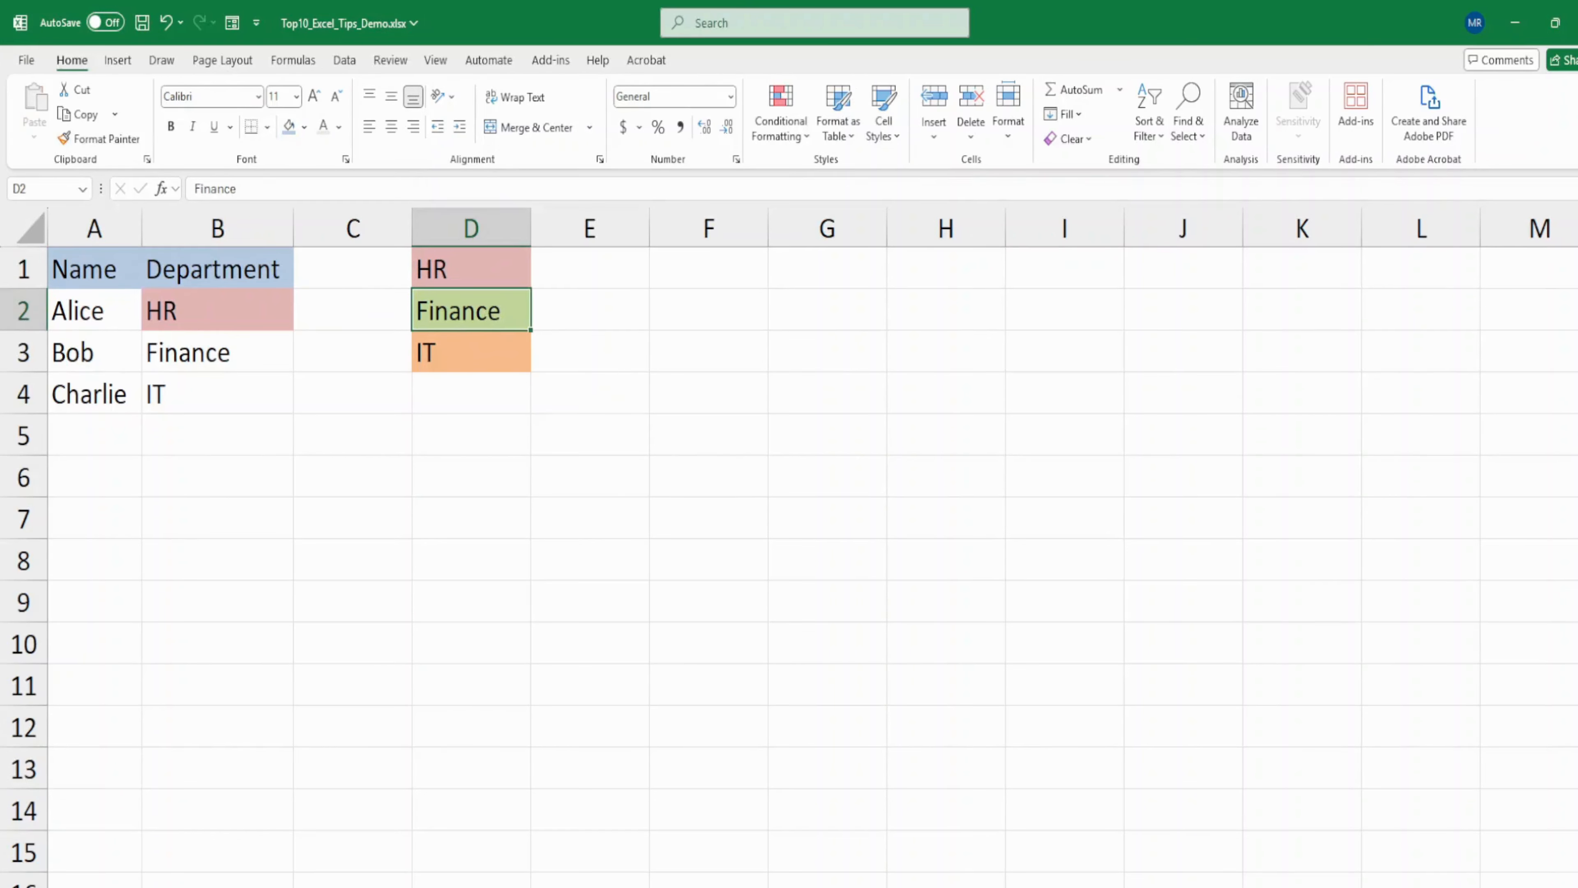
click(118, 144)
click(239, 356)
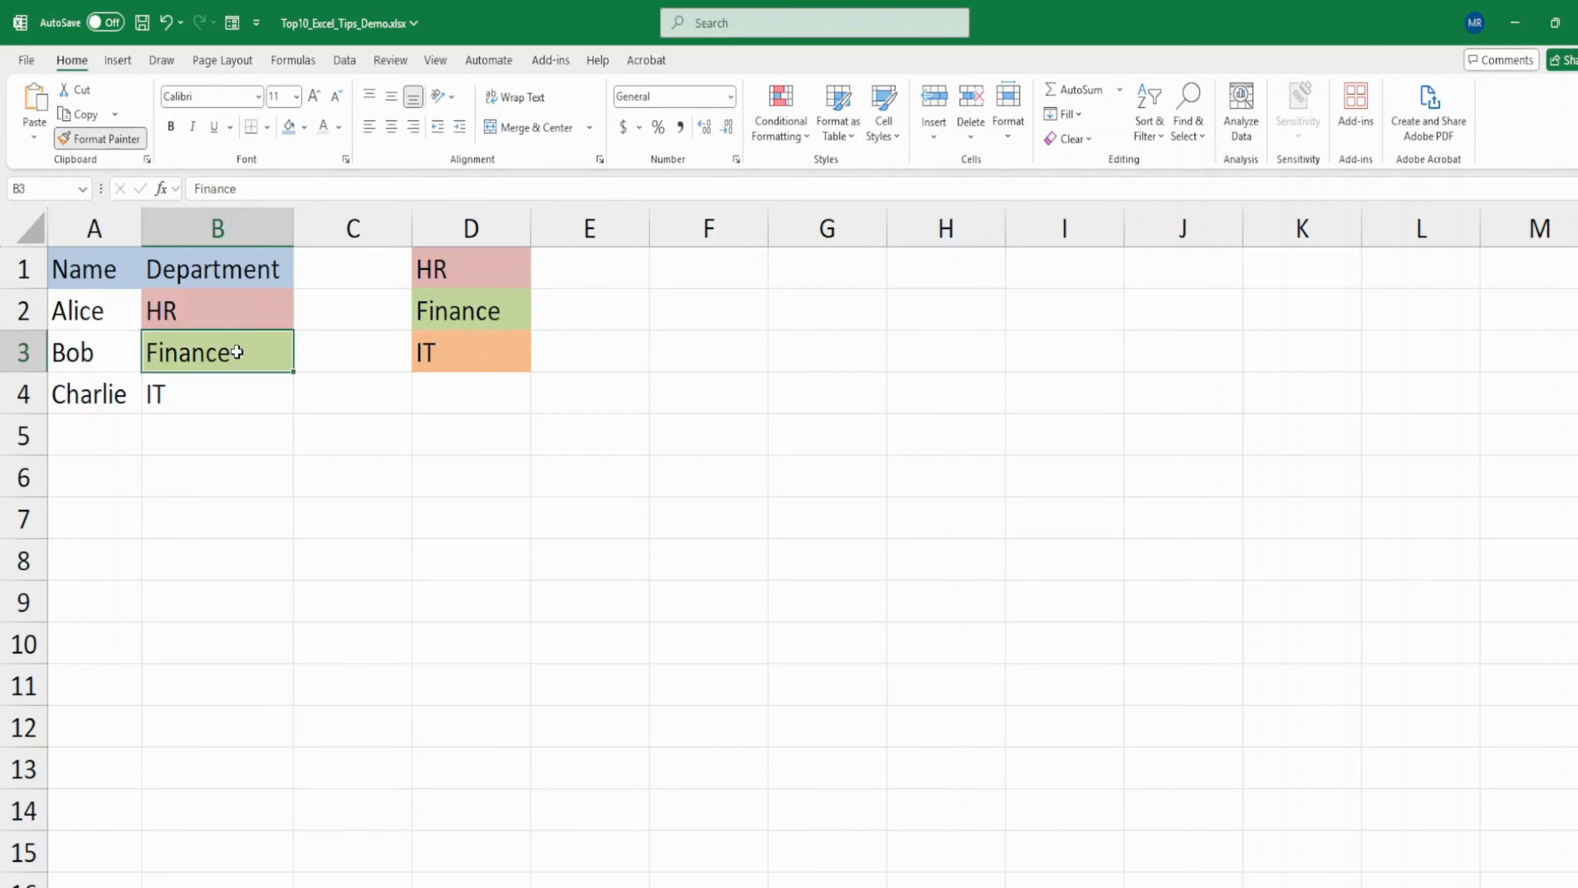
click(498, 365)
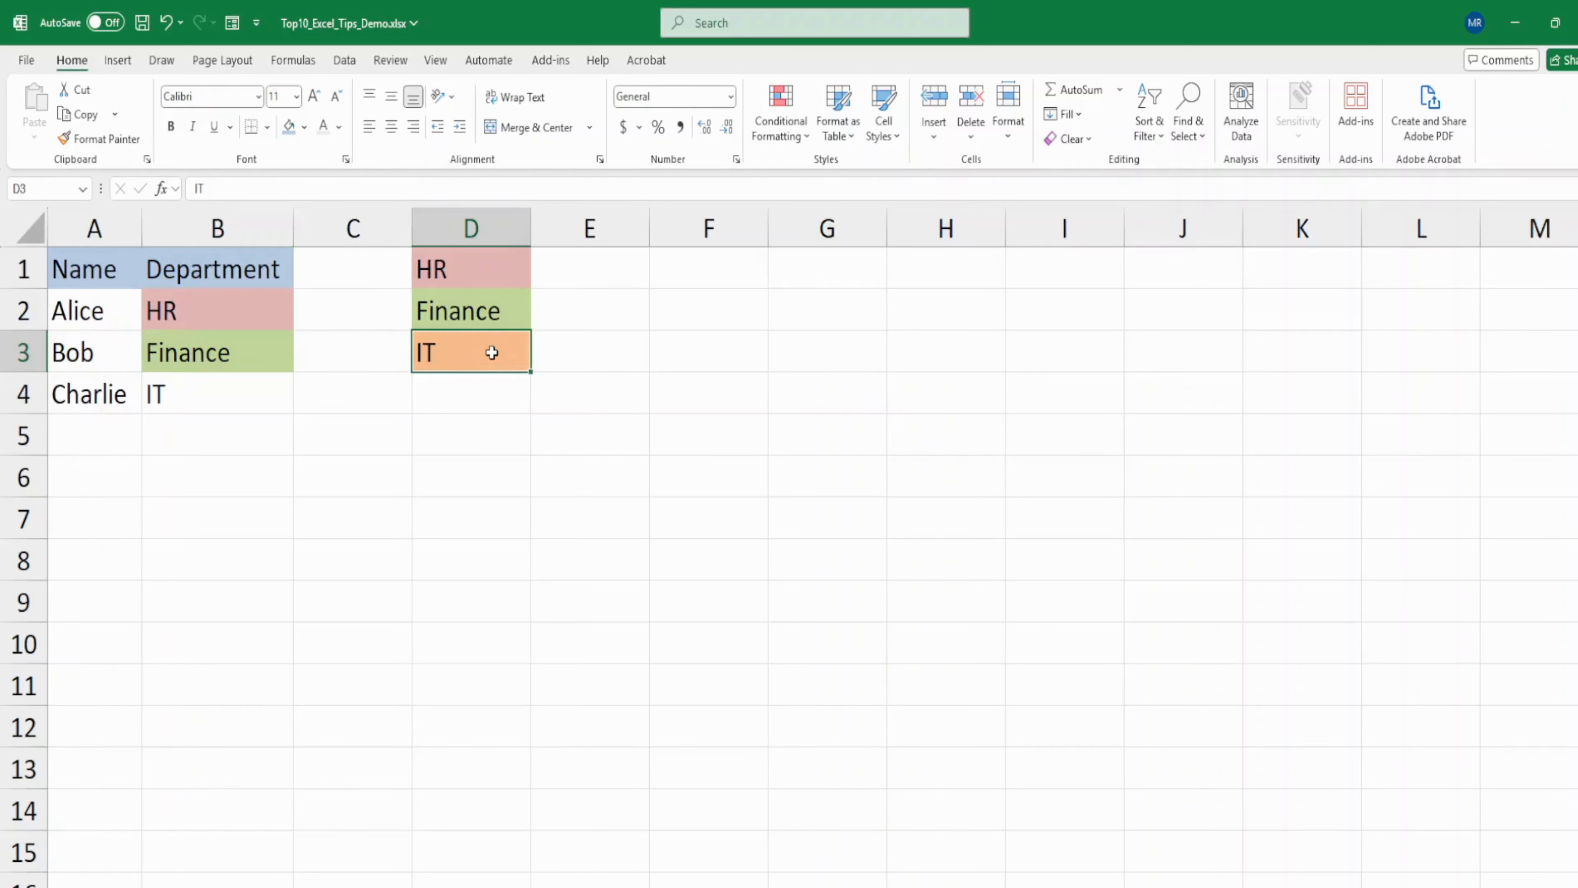
click(98, 140)
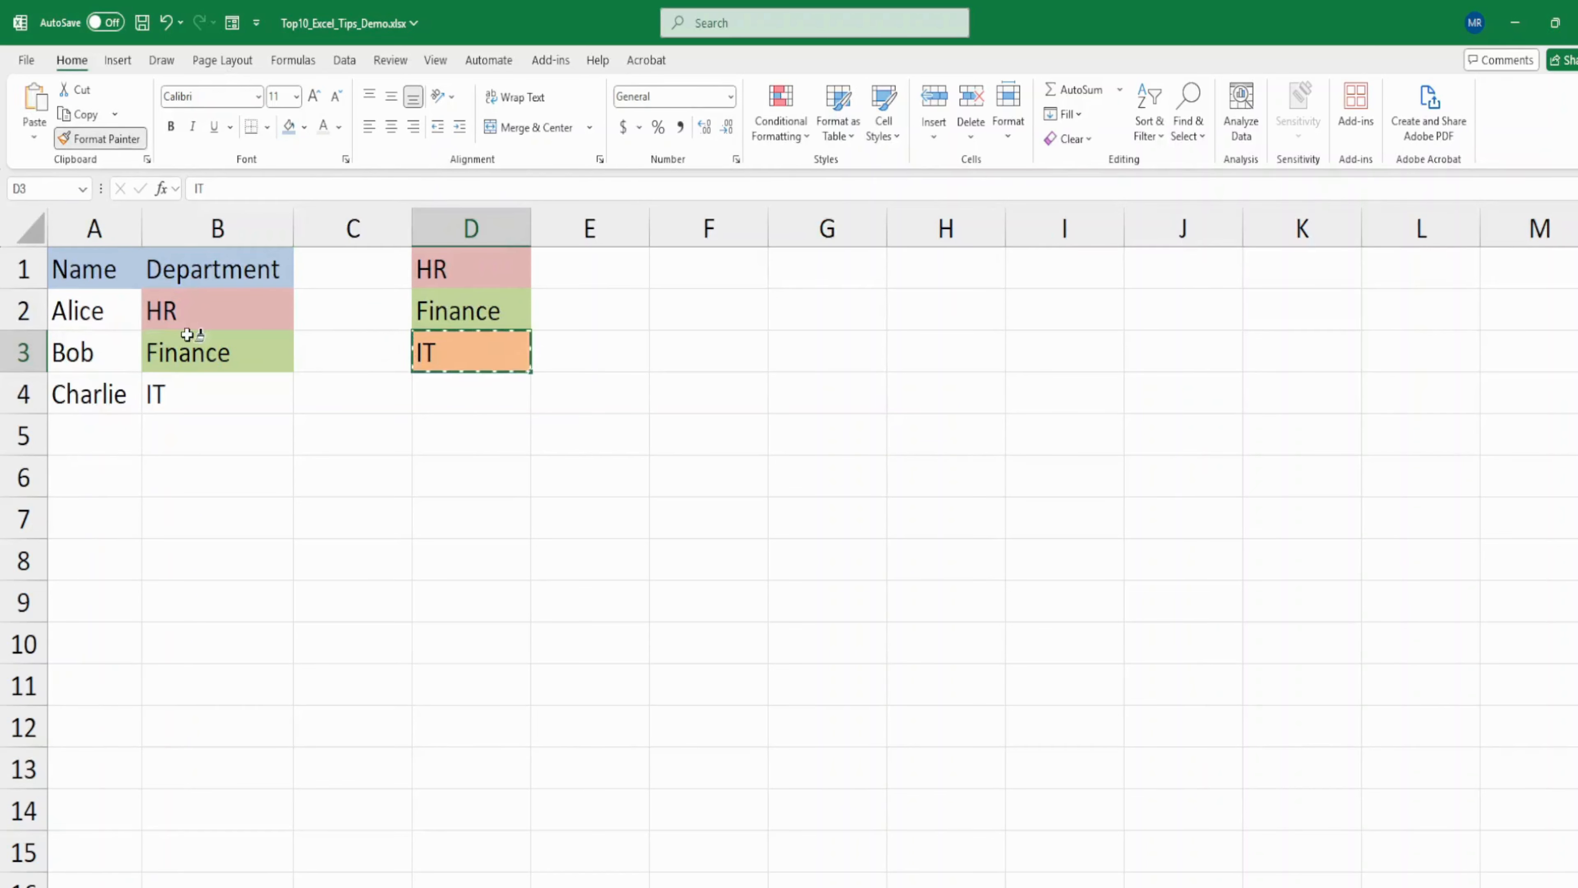
click(190, 398)
click(202, 460)
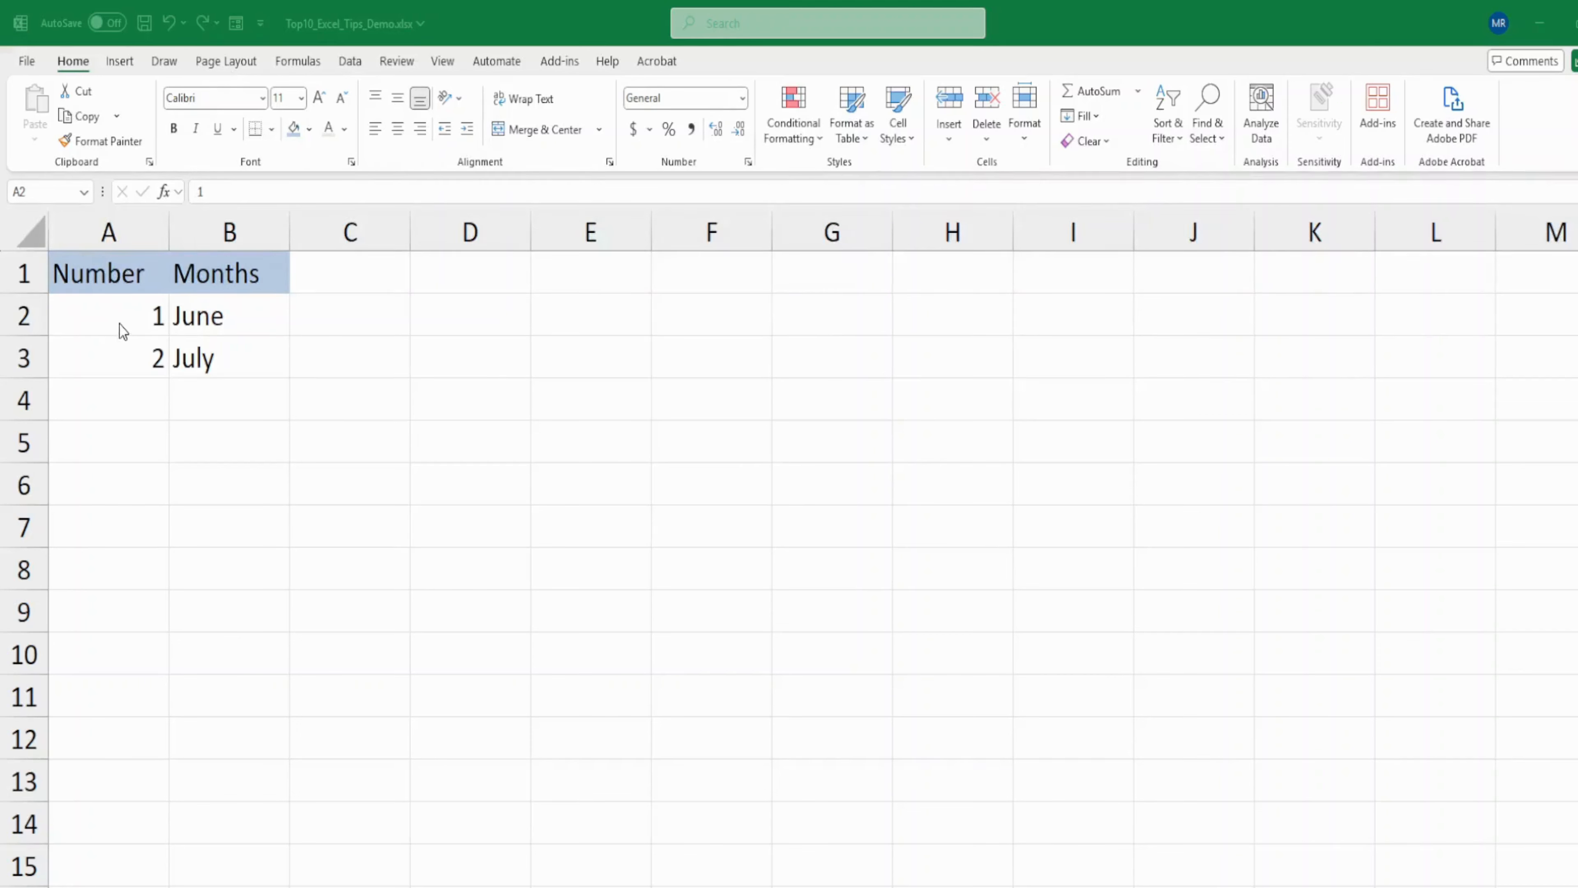
- Extend the number series in column A and the month series in column B down to row 10
drag(120, 327, 118, 357)
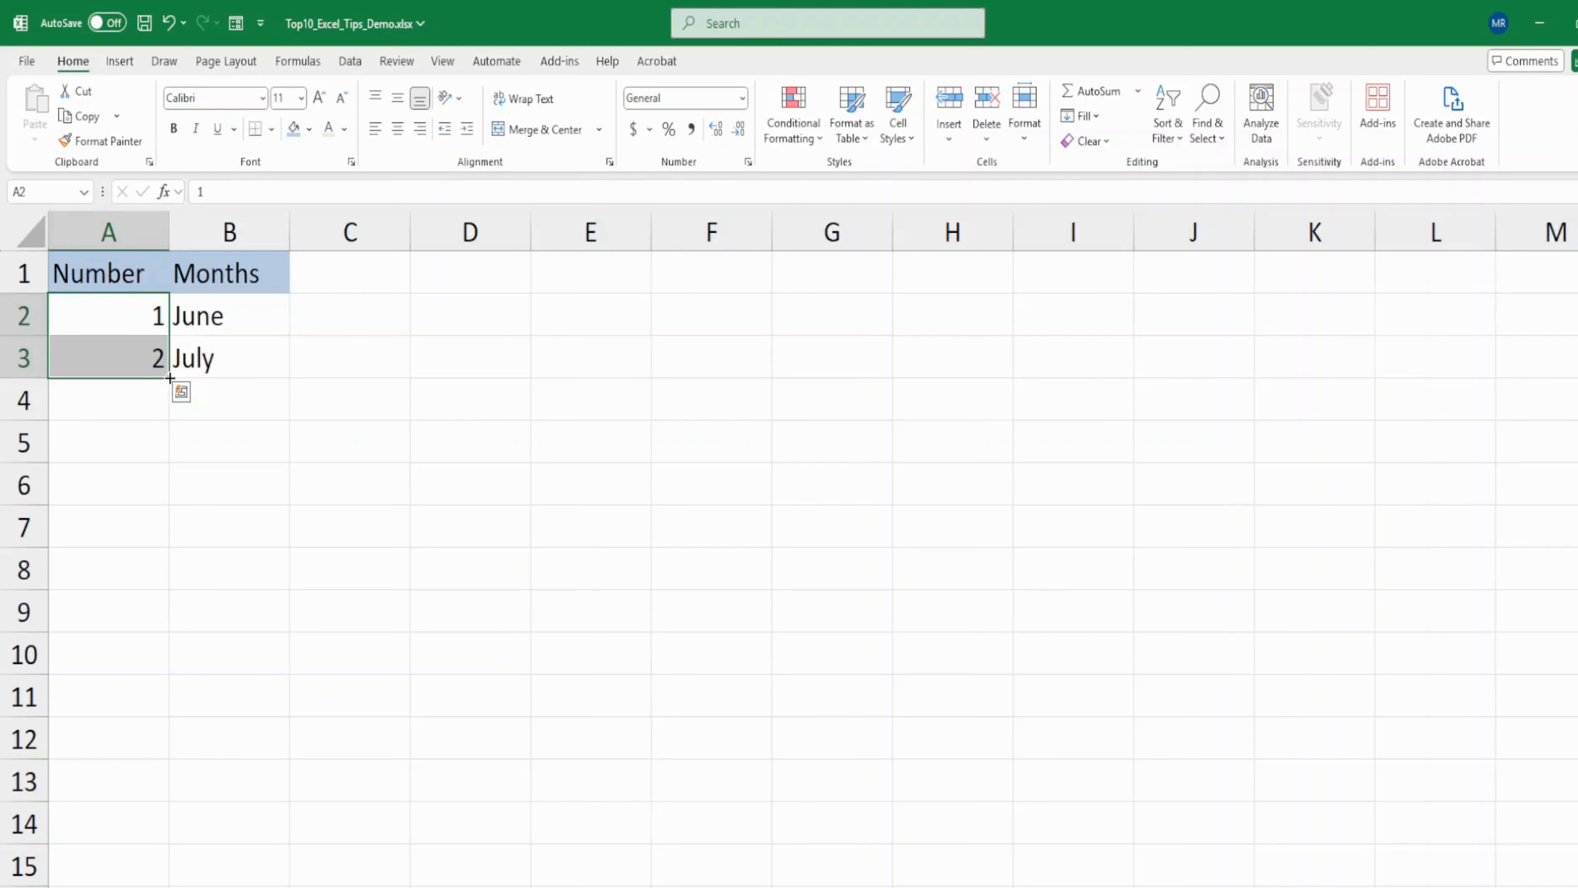
drag(170, 377, 163, 665)
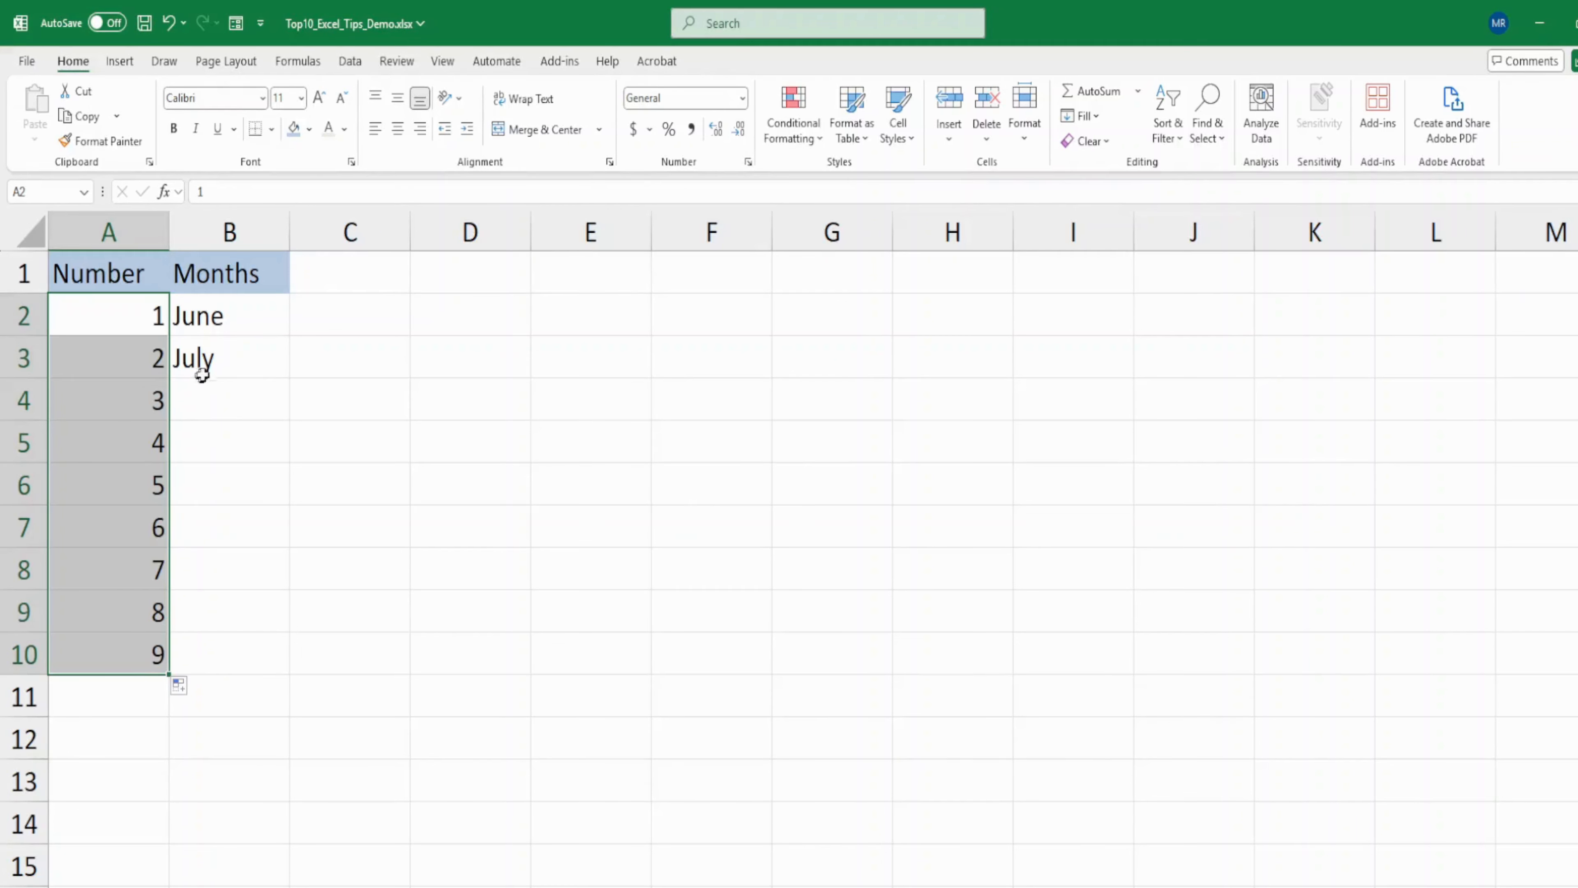
click(223, 403)
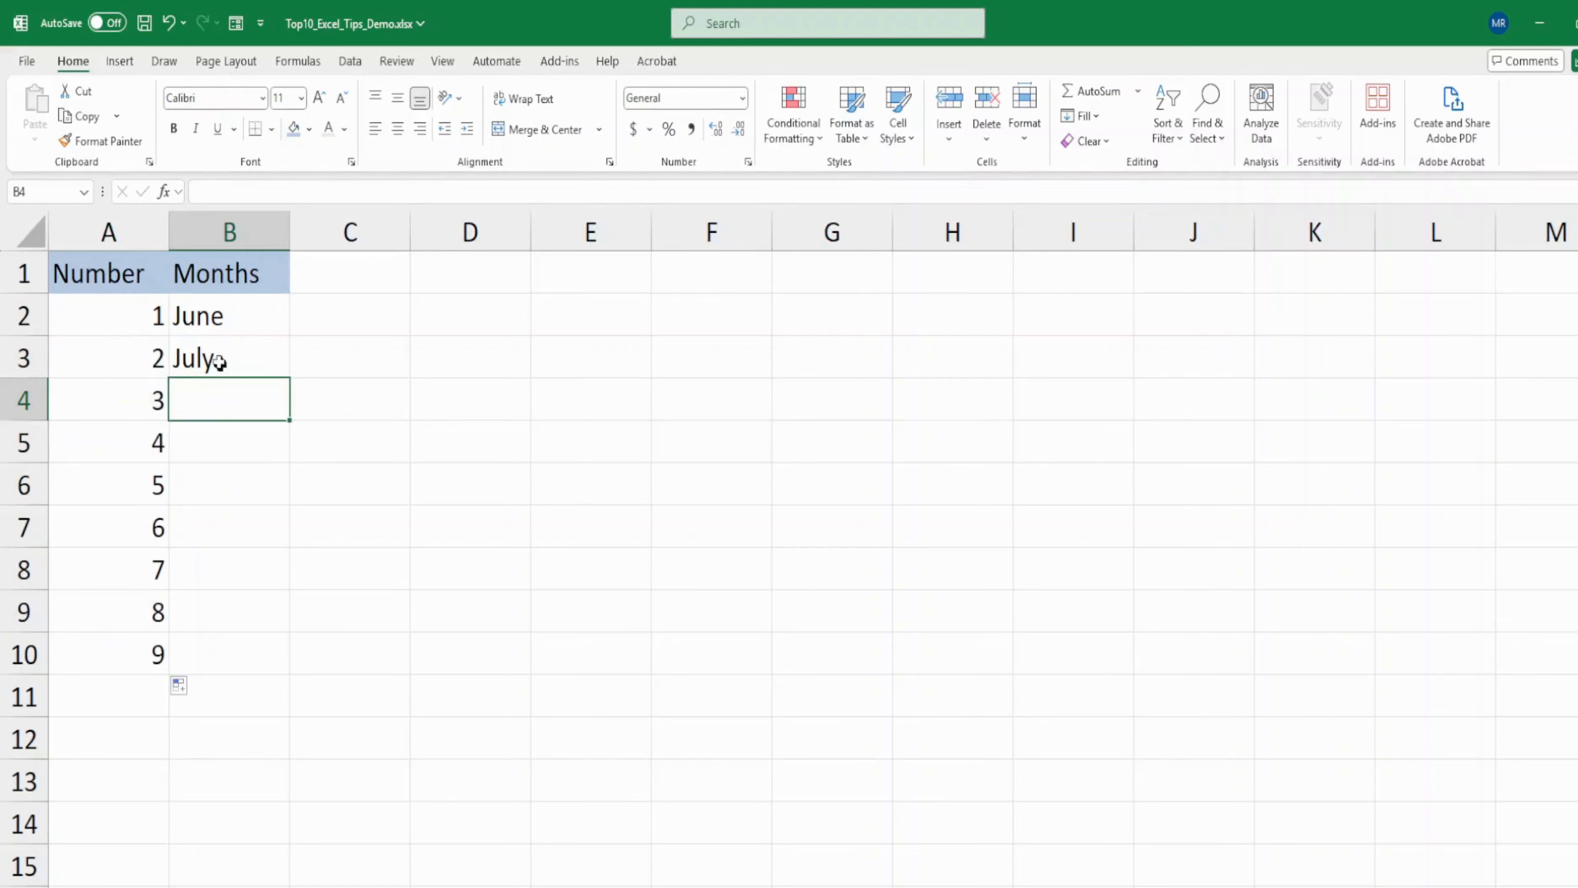
click(219, 326)
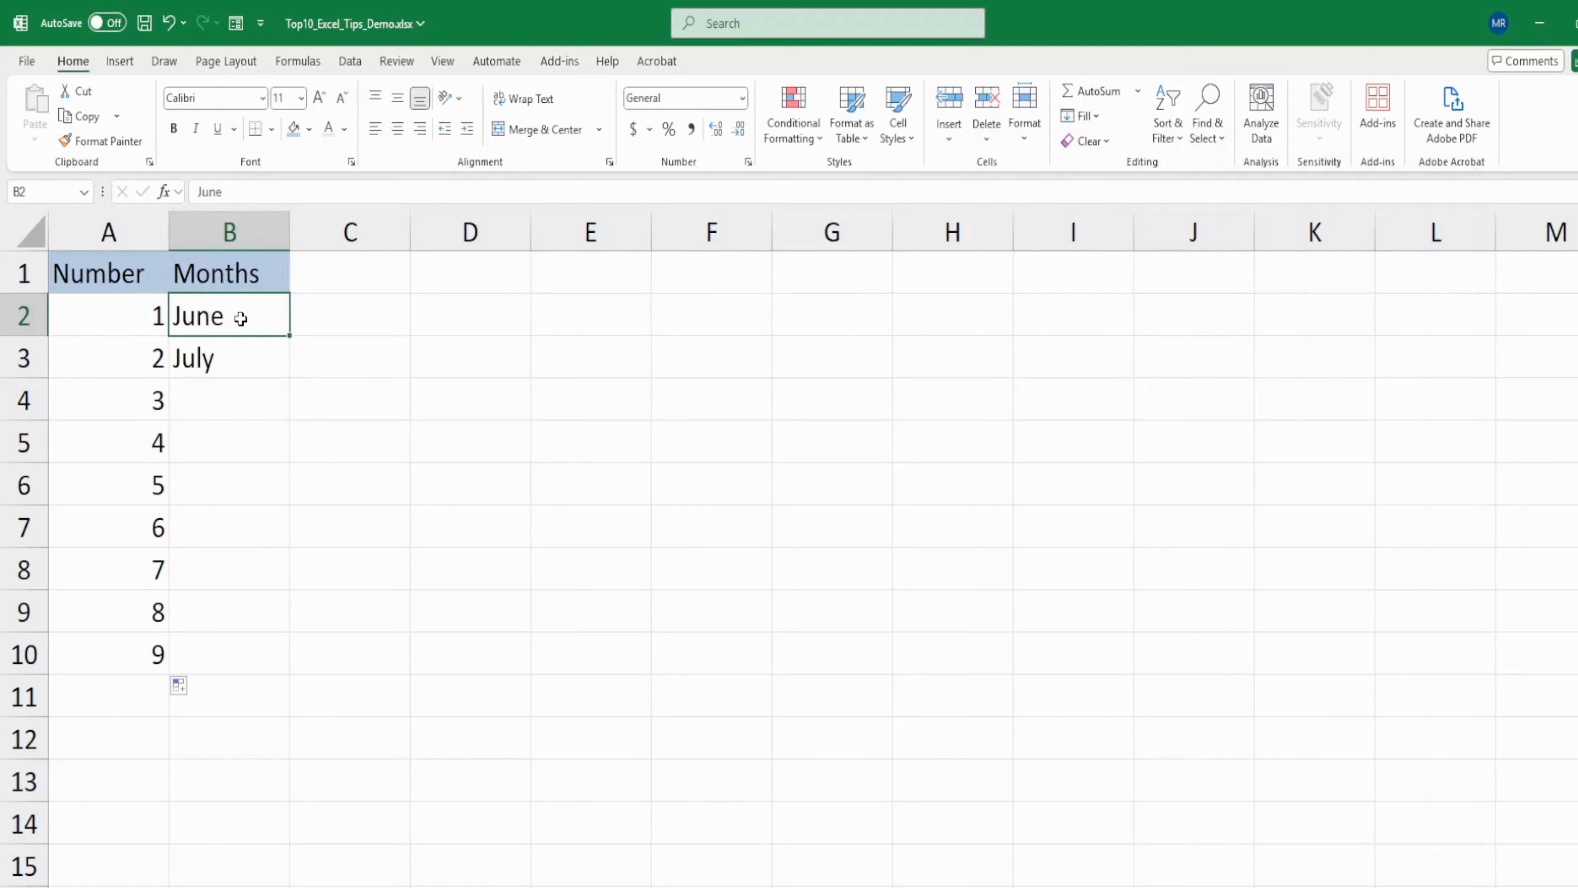
drag(241, 318, 239, 356)
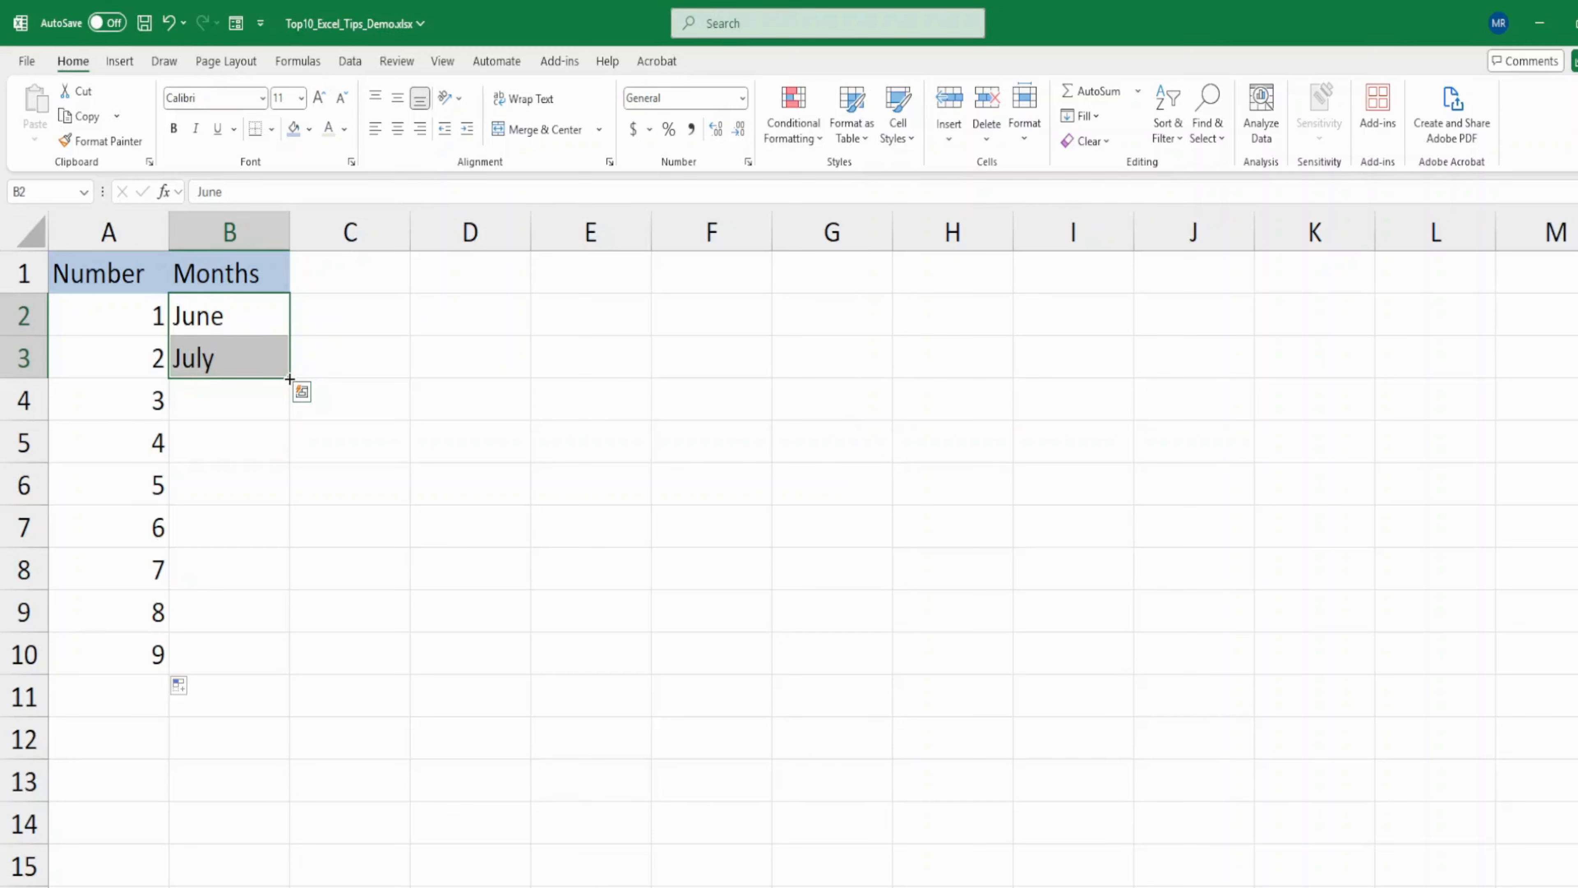
drag(290, 378, 278, 657)
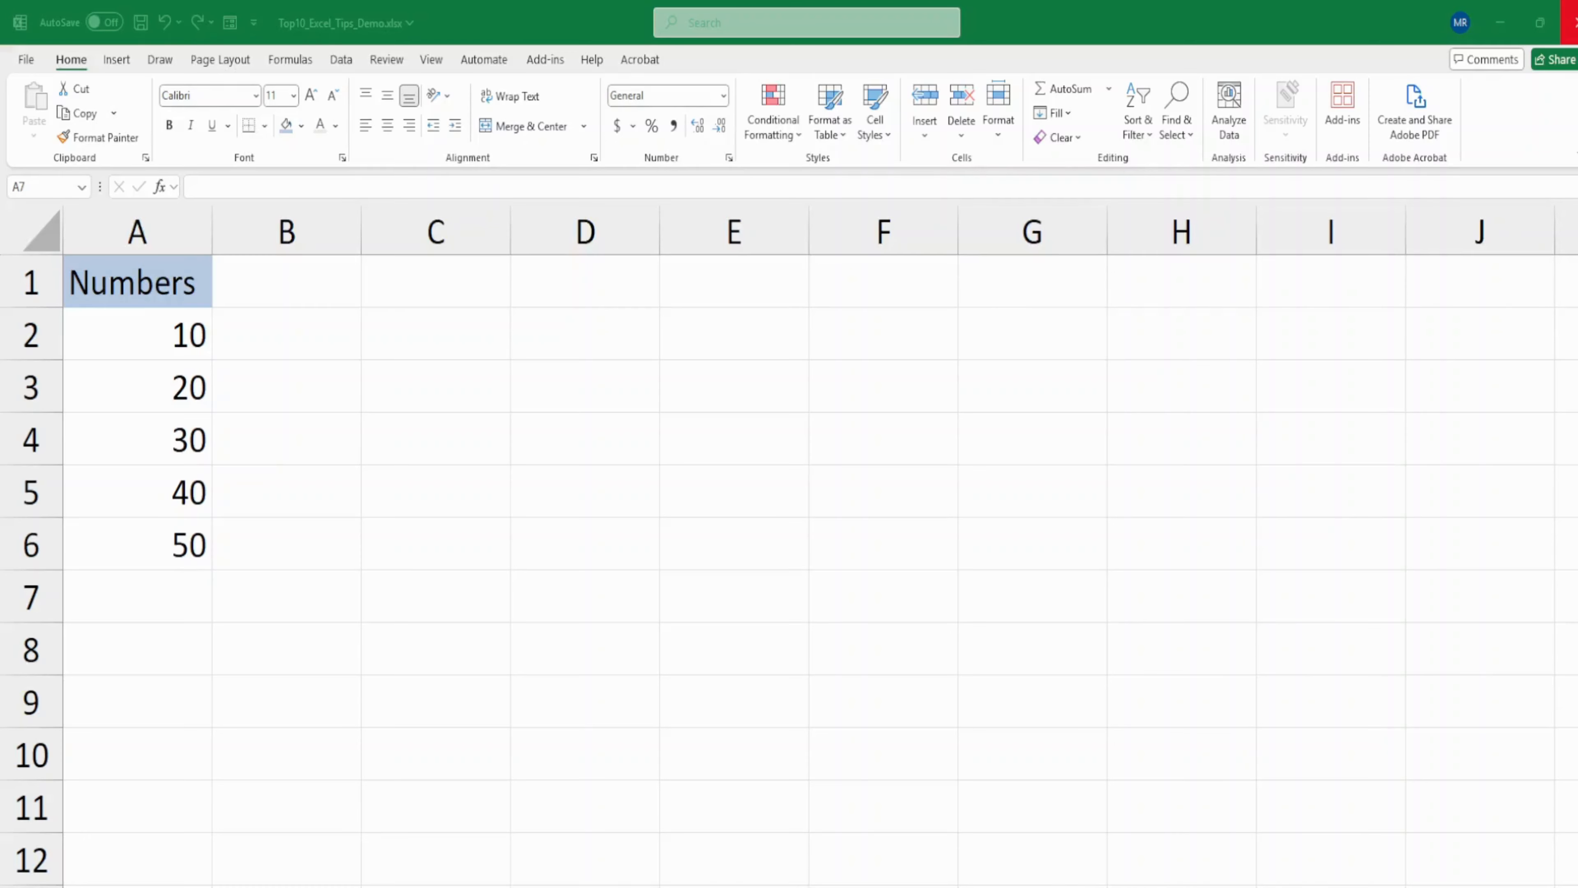
- Enter the formula =SUM(A2:A6) in cell A7, below the numbers
click(168, 587)
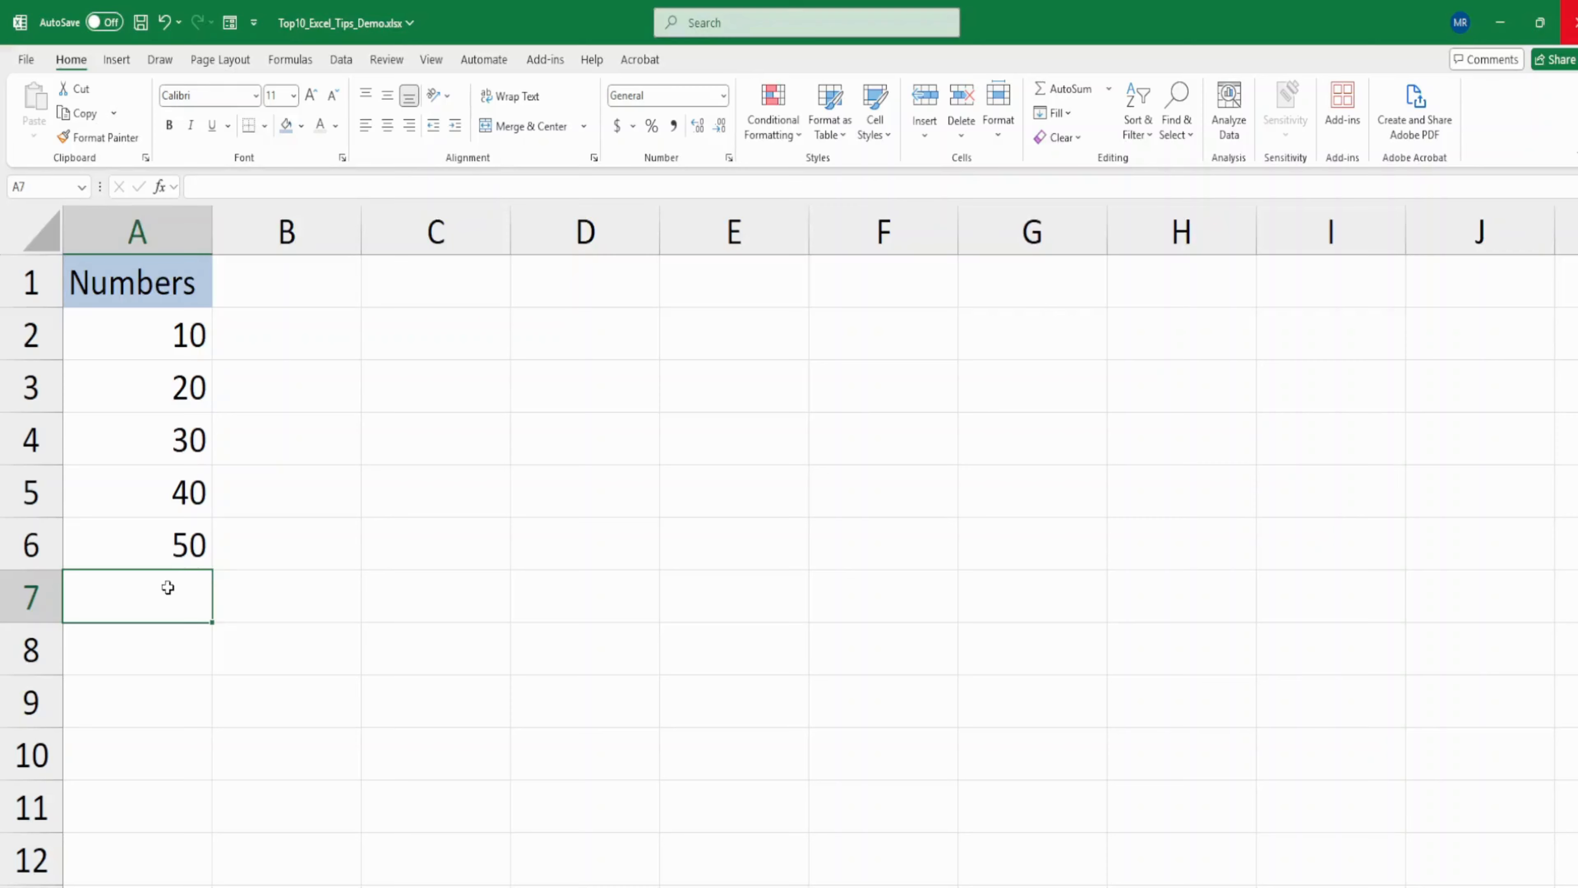
text(=sum)
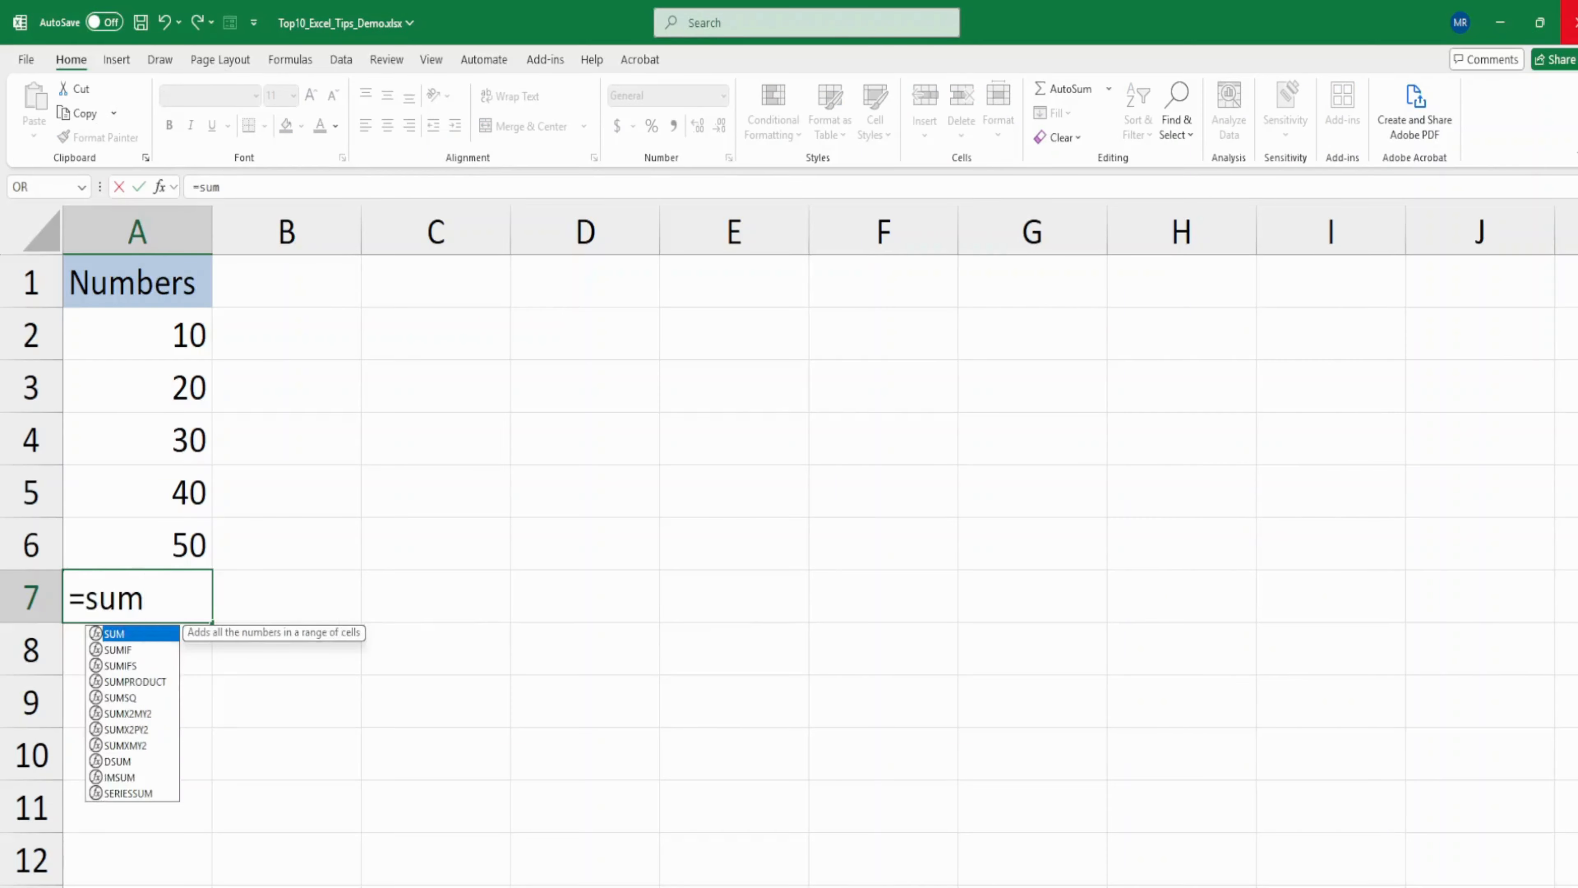
text(()
drag(184, 335, 188, 527)
text())
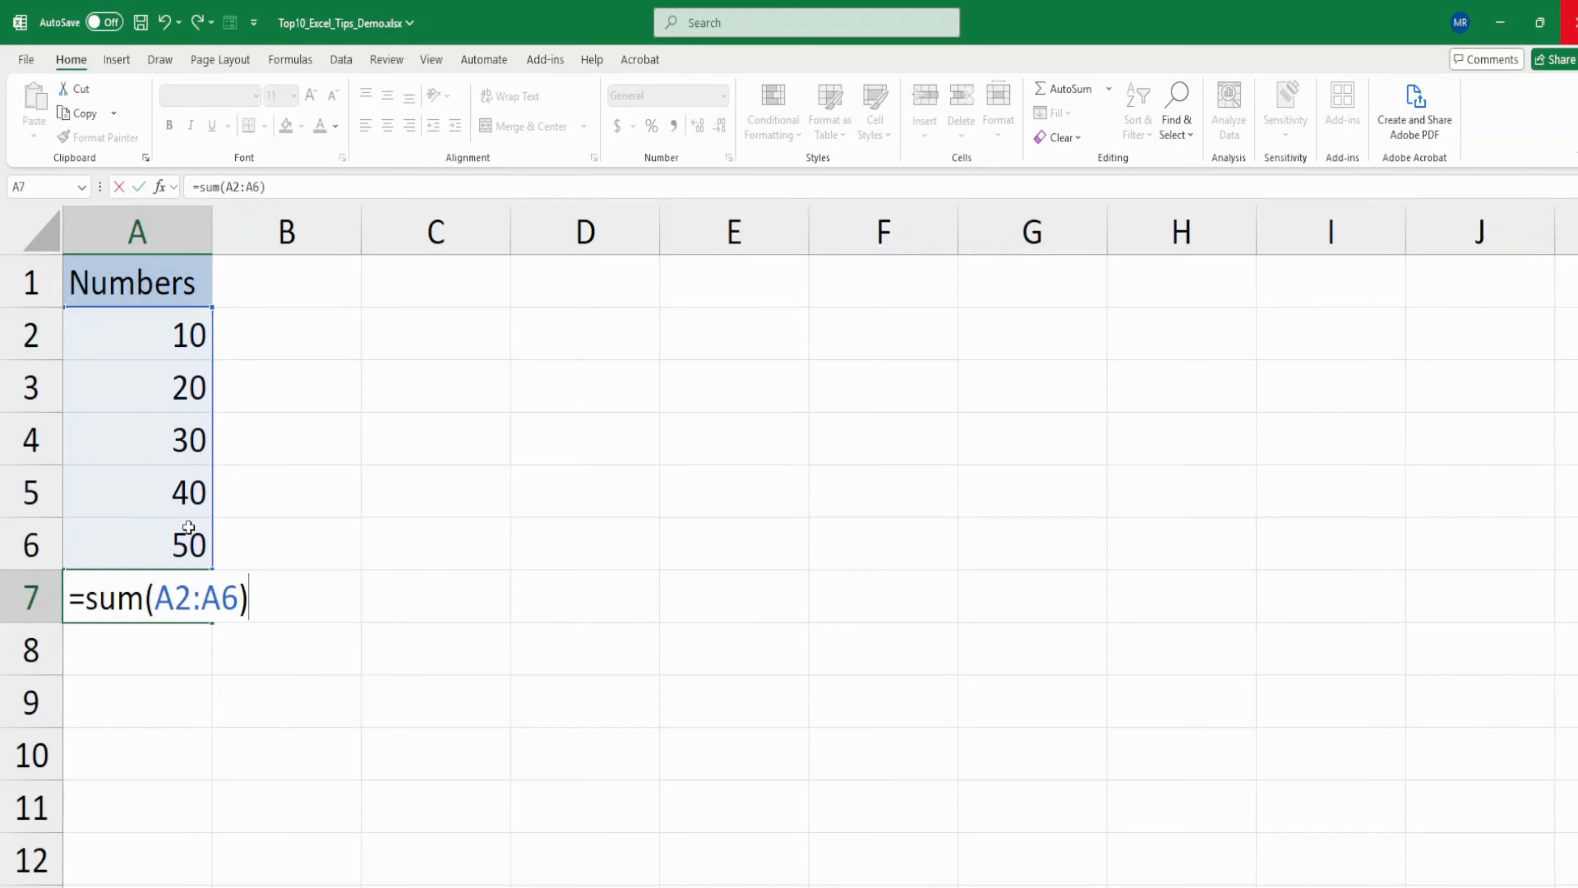
key(ctrl+Return)
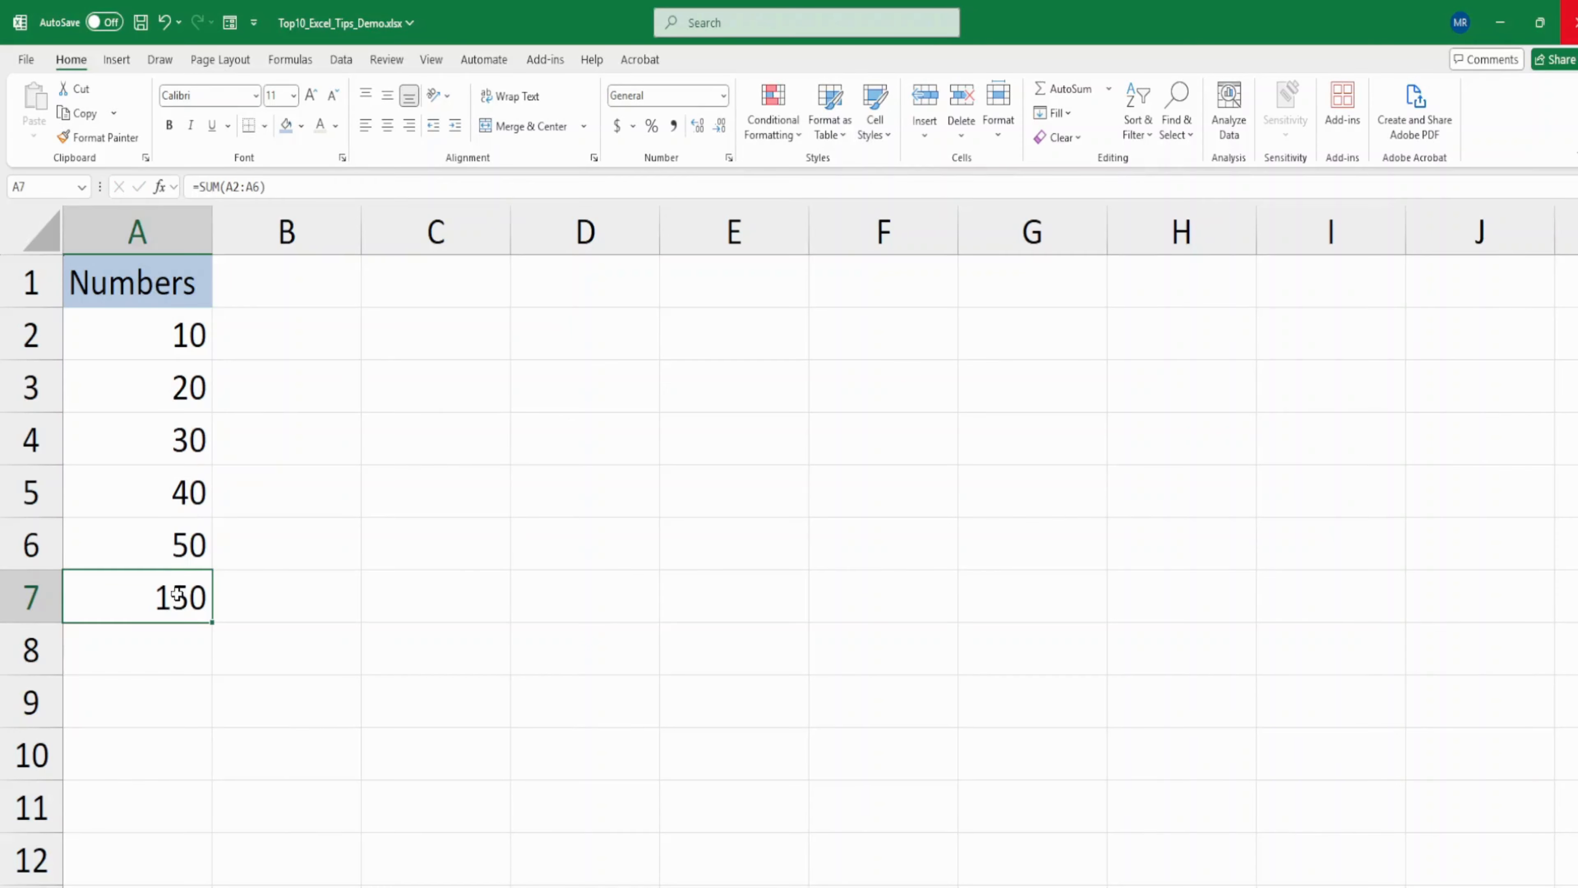
- Clear the formula in A7 and total the numbers above it there with AutoSum
key(Delete)
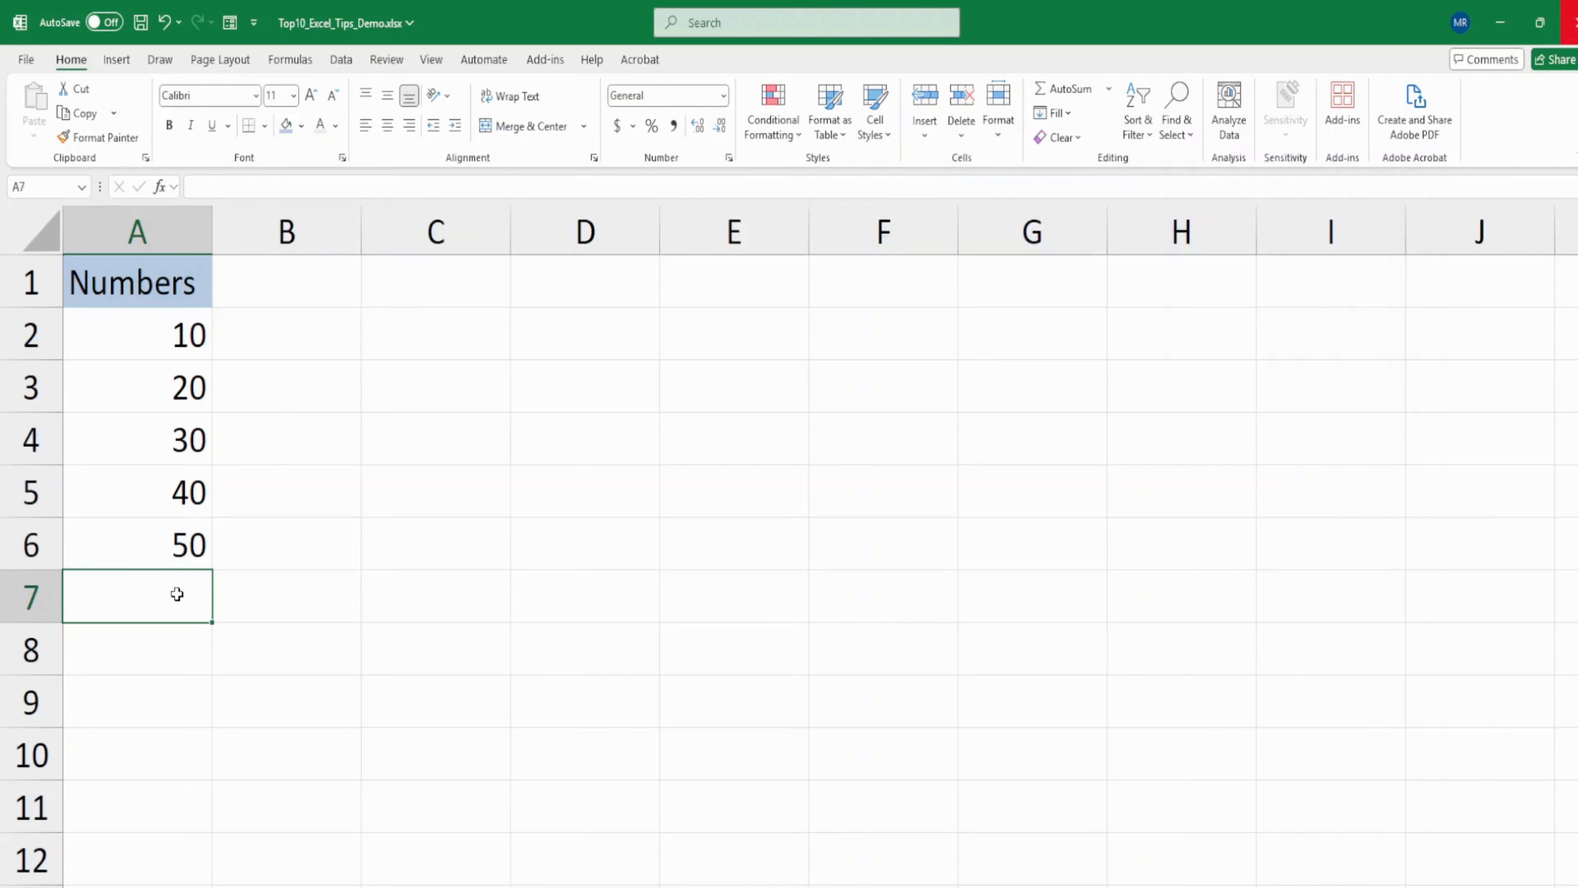
key(alt+equal)
key(Return)
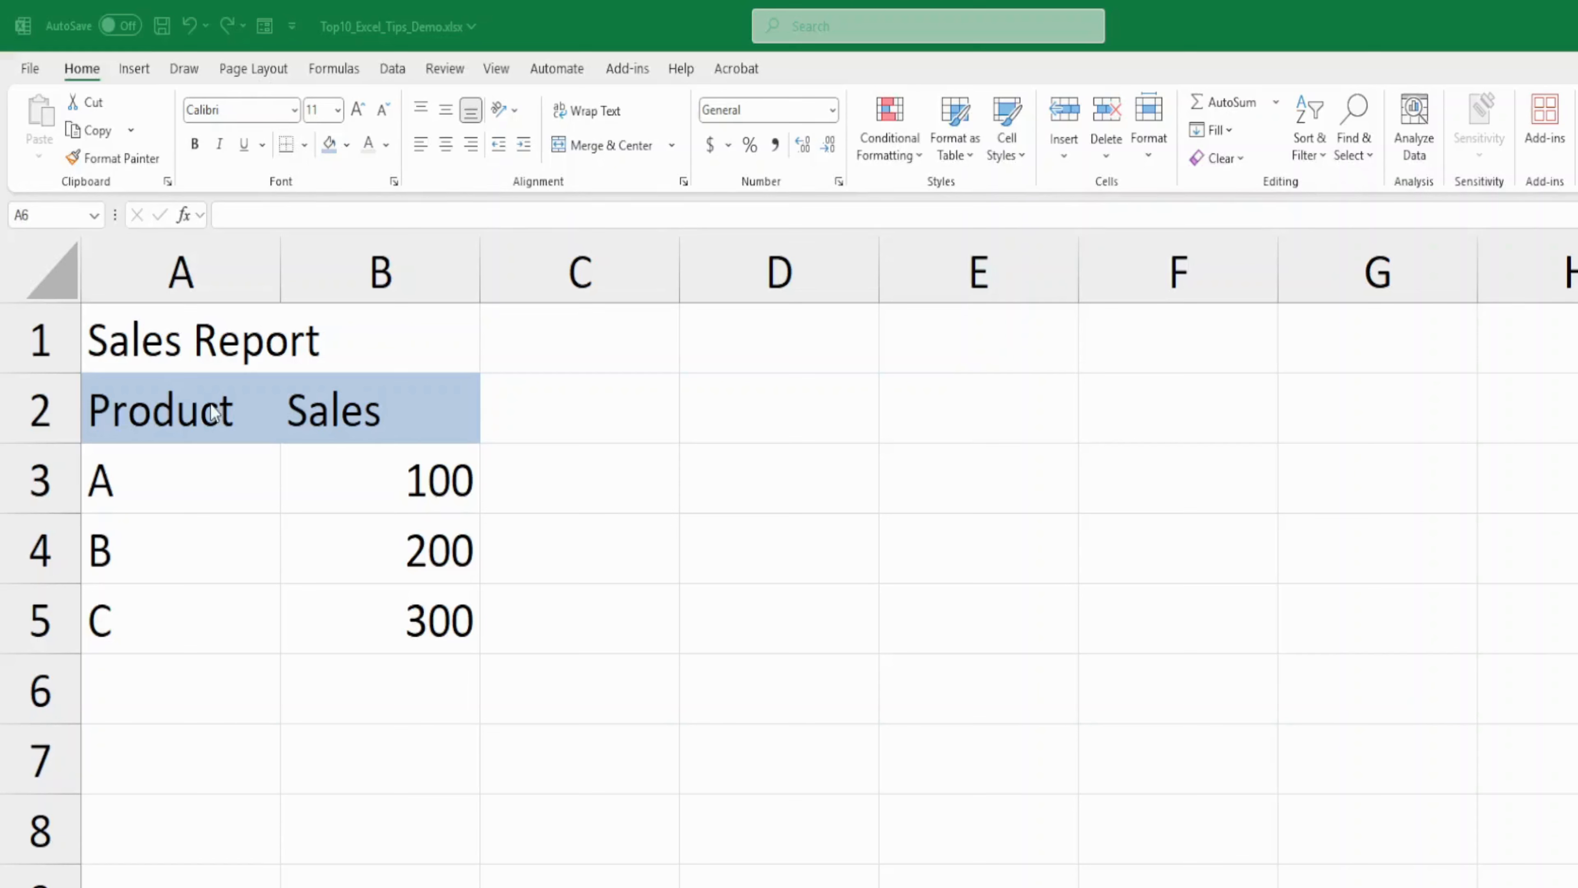
- Merge and center the Sales Report title across cells A1:B1
click(156, 348)
click(155, 346)
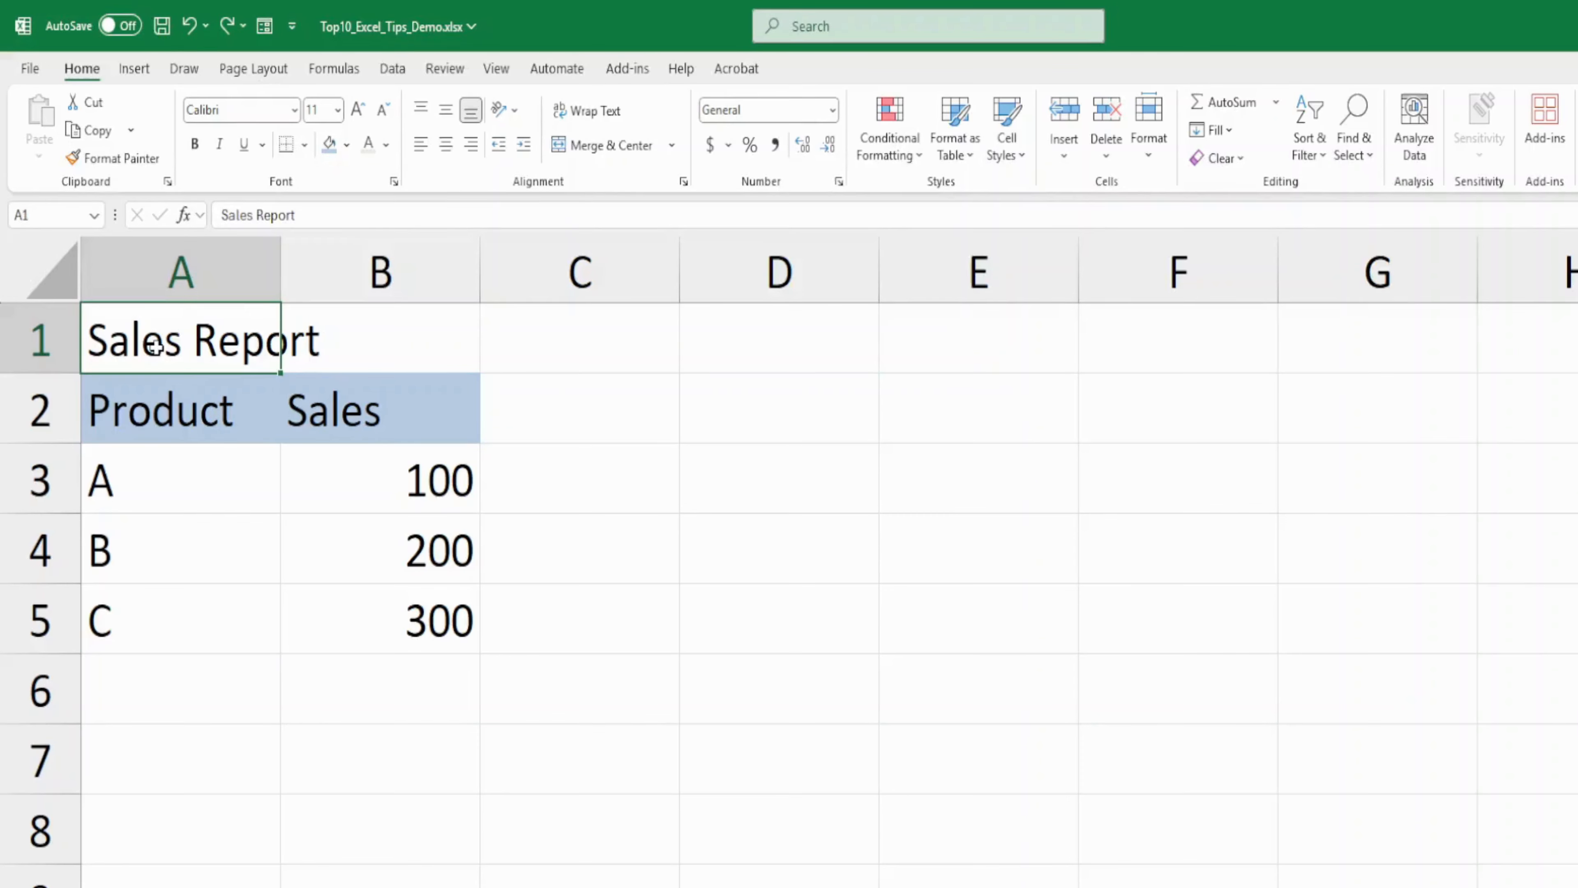
drag(155, 346, 365, 333)
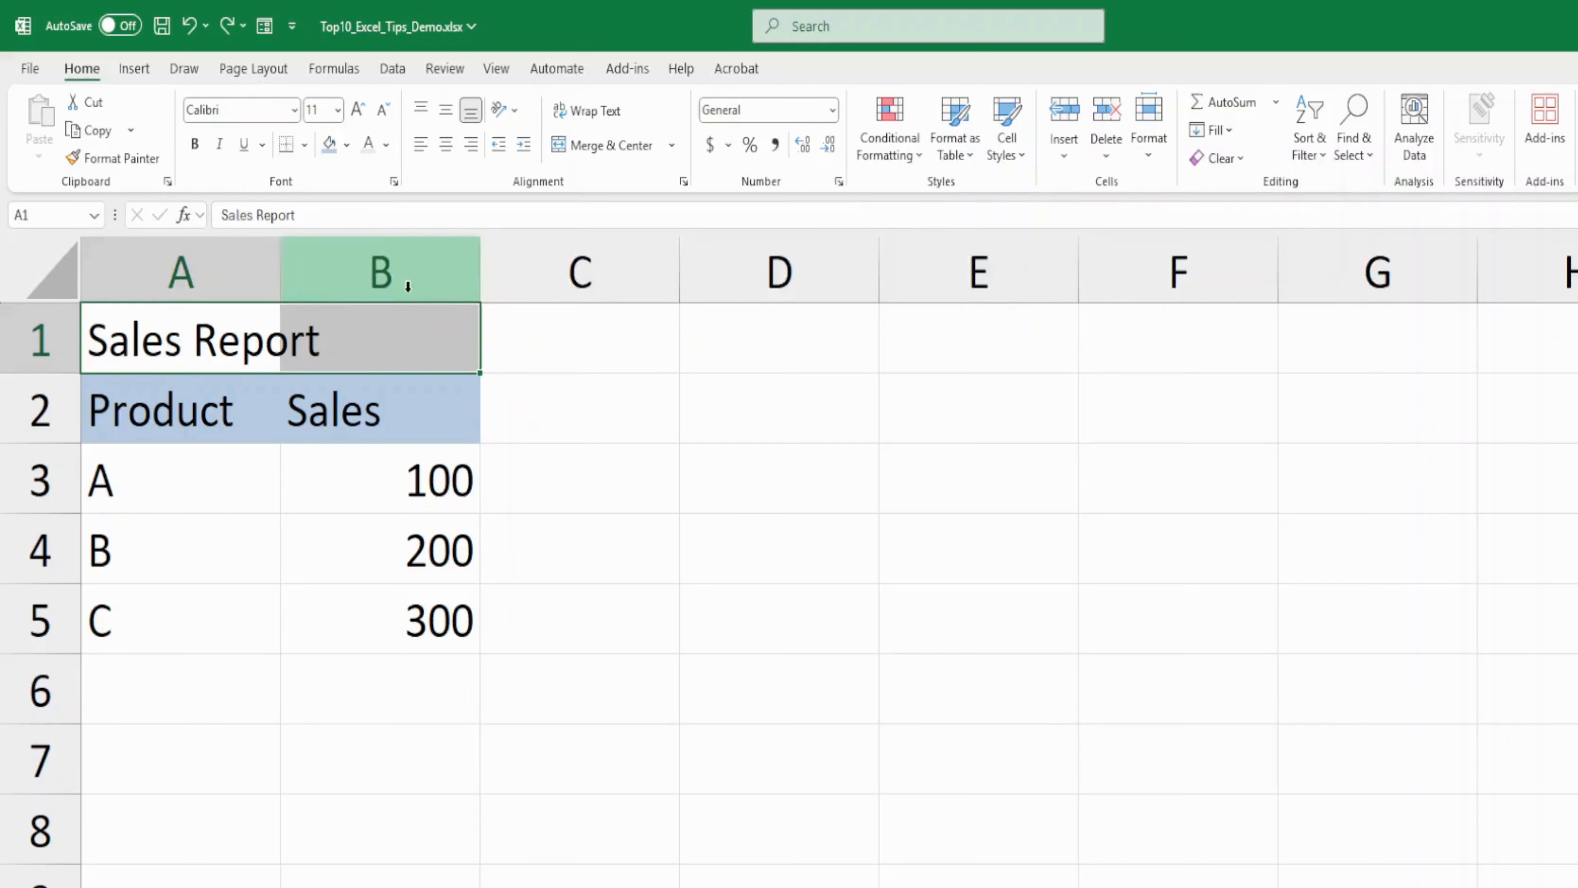
click(598, 149)
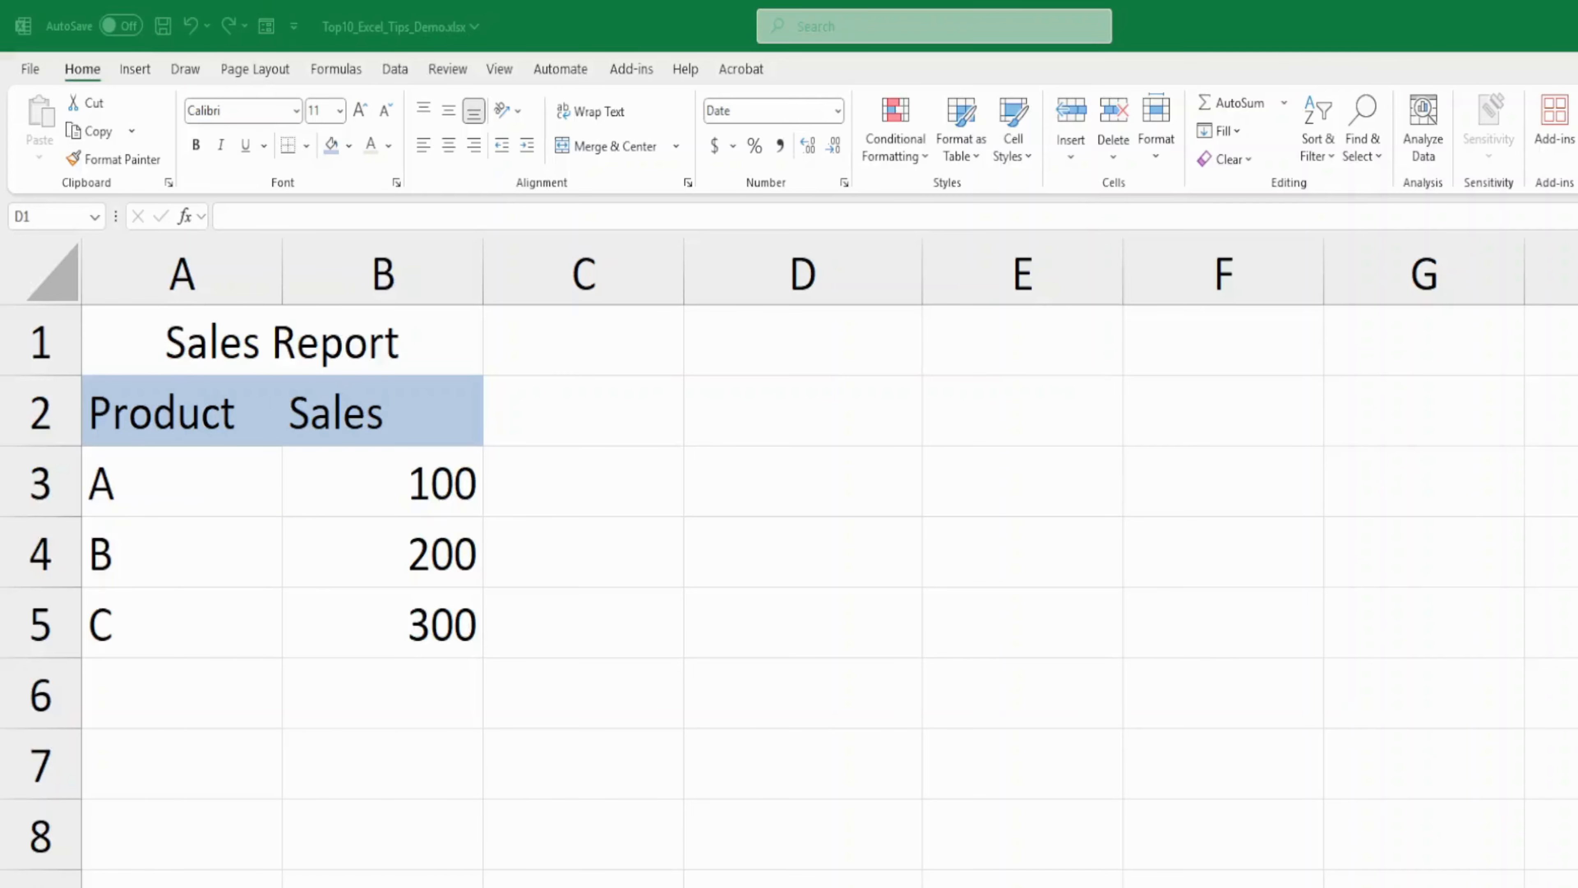
- Insert today's date as a fixed value in cell D1 and the current time in D2
click(751, 351)
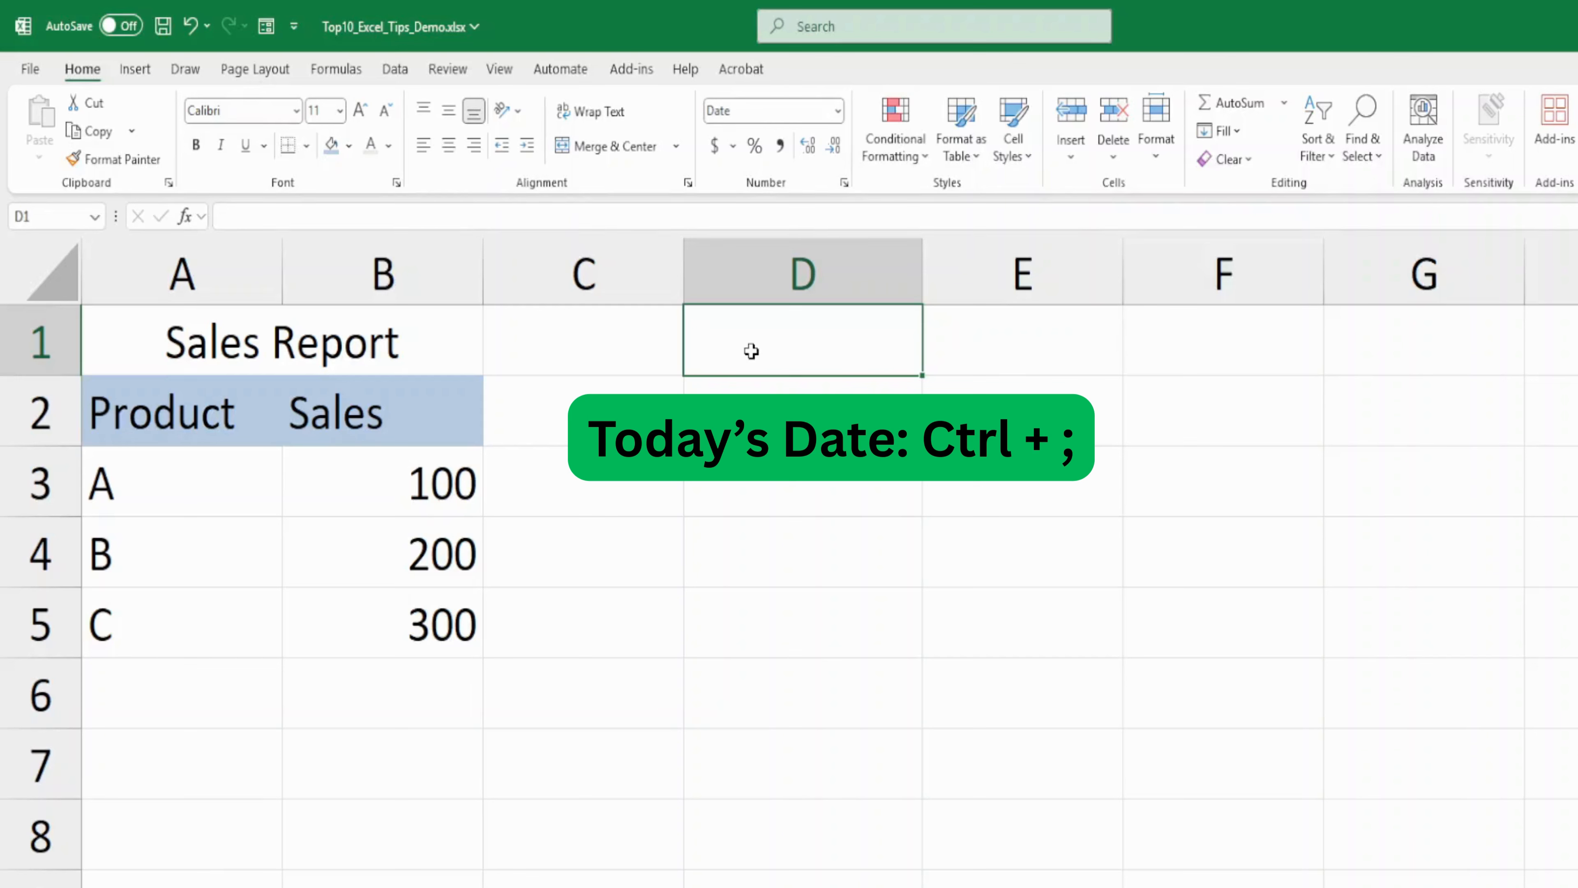
key(ctrl+semicolon)
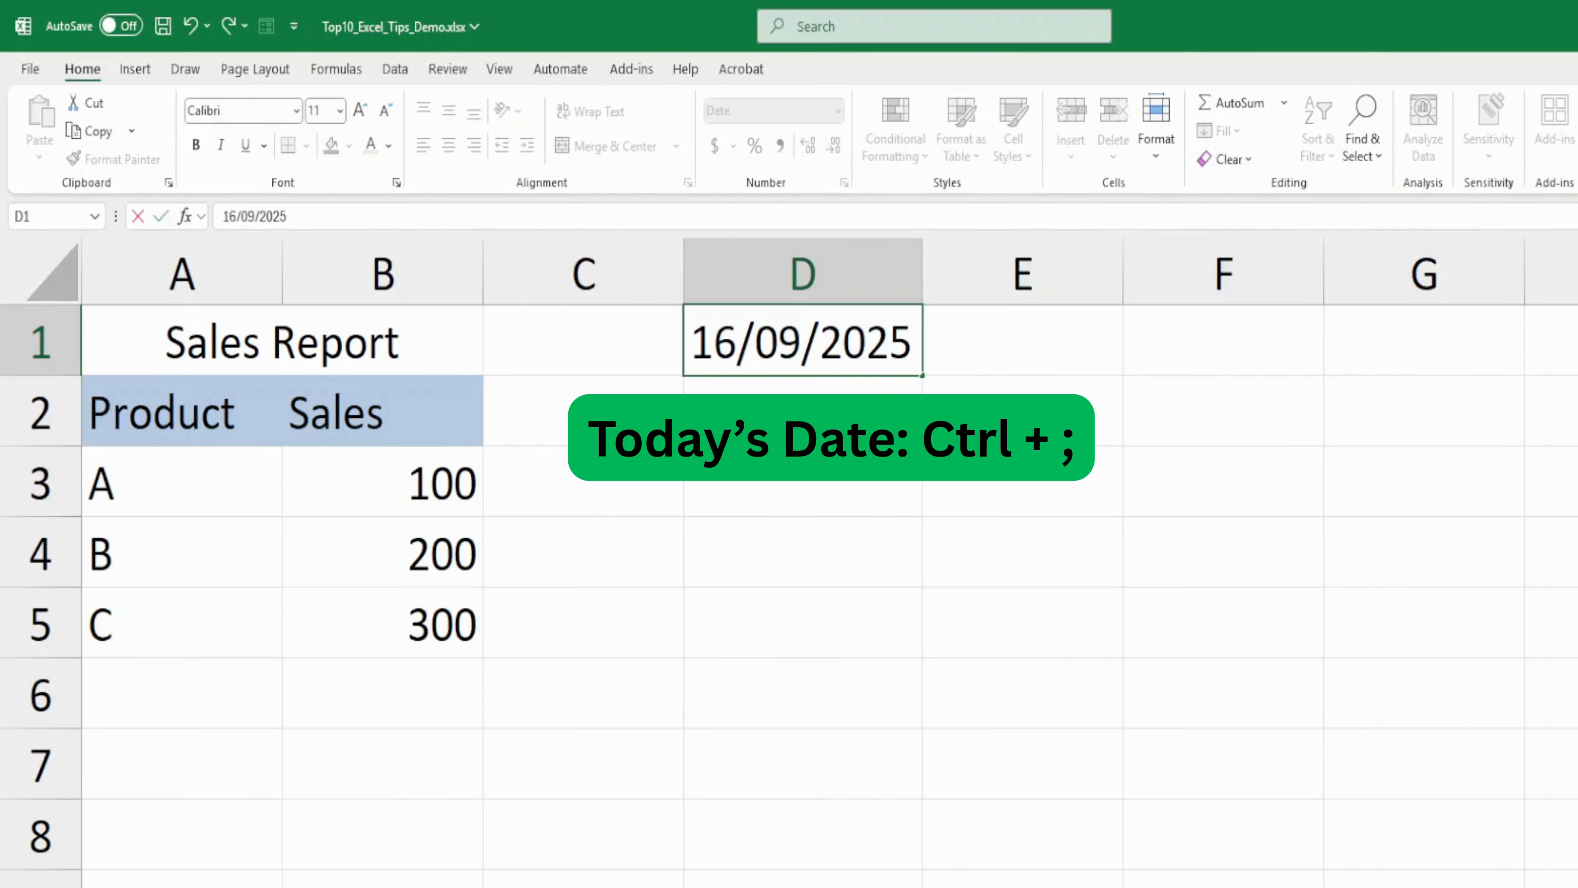
key(Return)
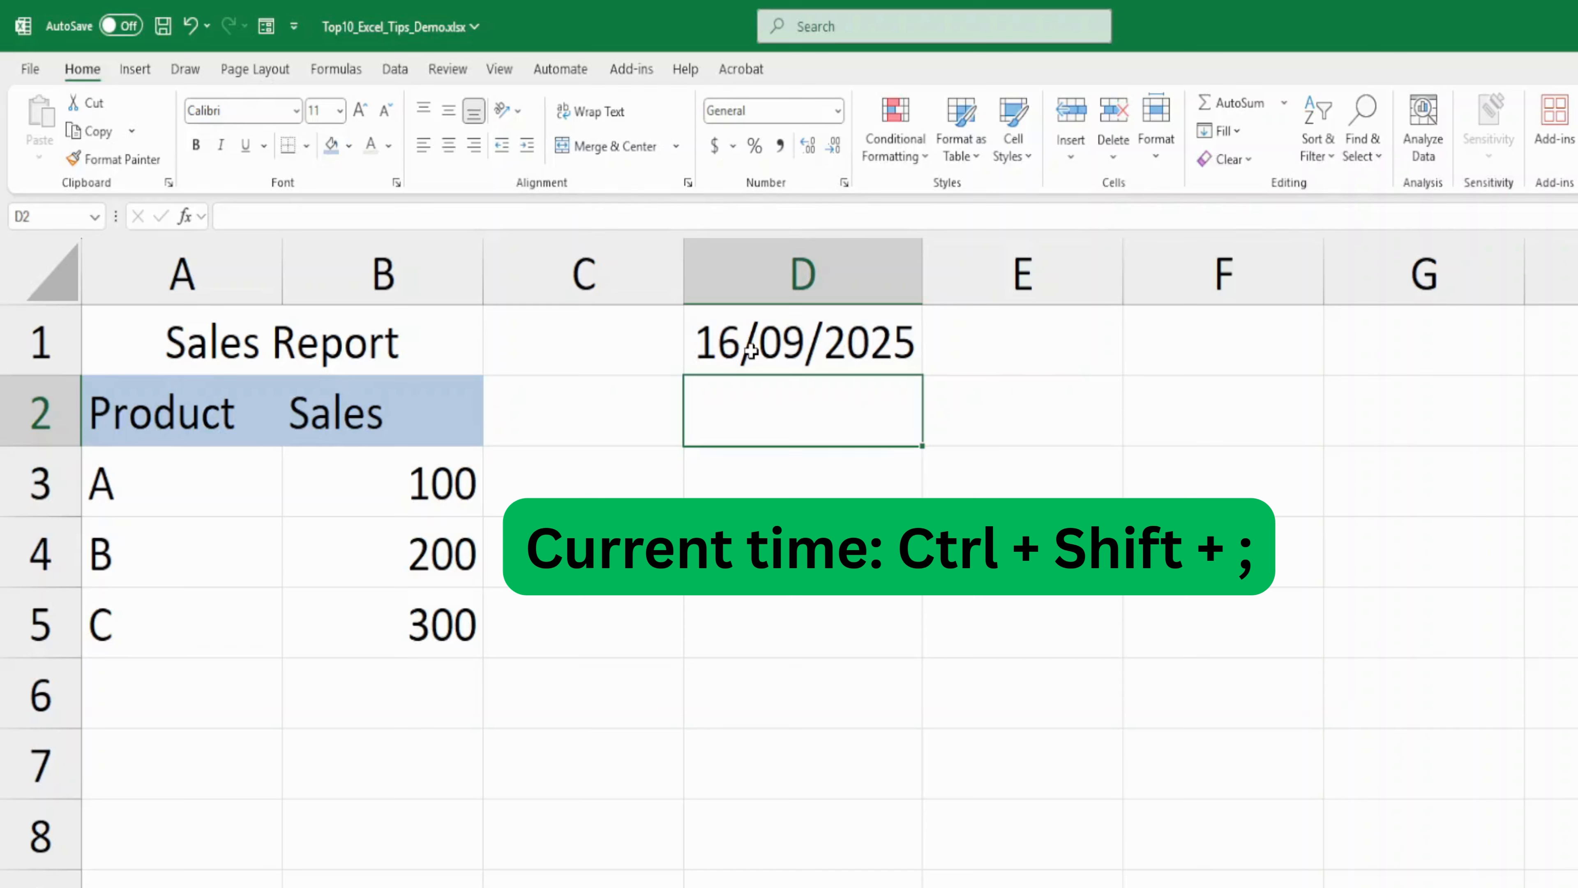
key(ctrl+shift+semicolon)
key(Return)
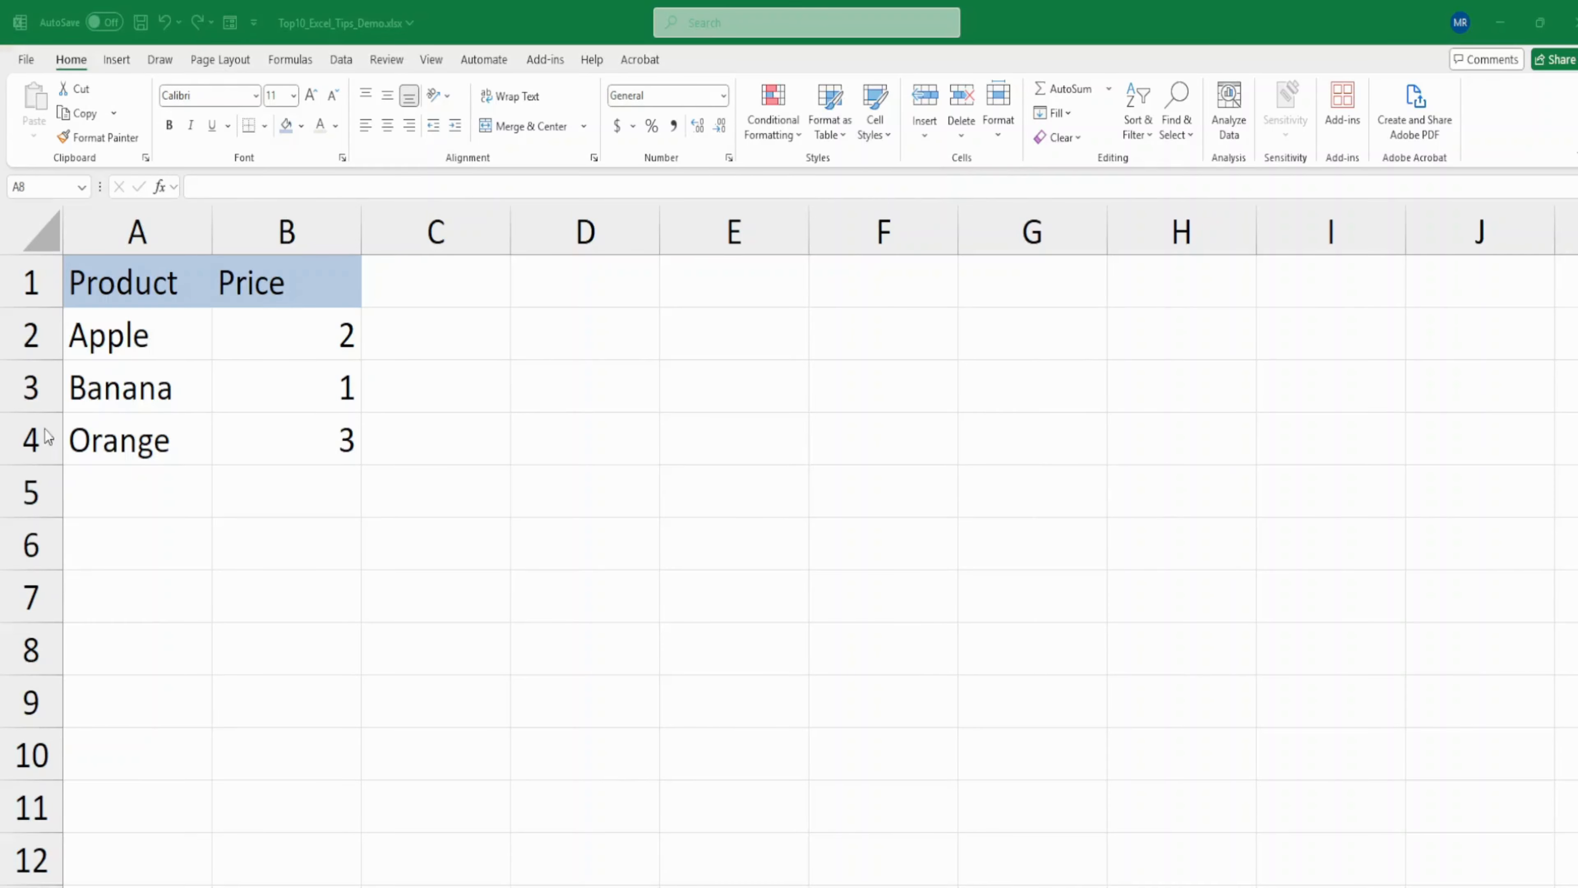
- Insert a blank row above the Banana row and undo the insertion
right_click(25, 399)
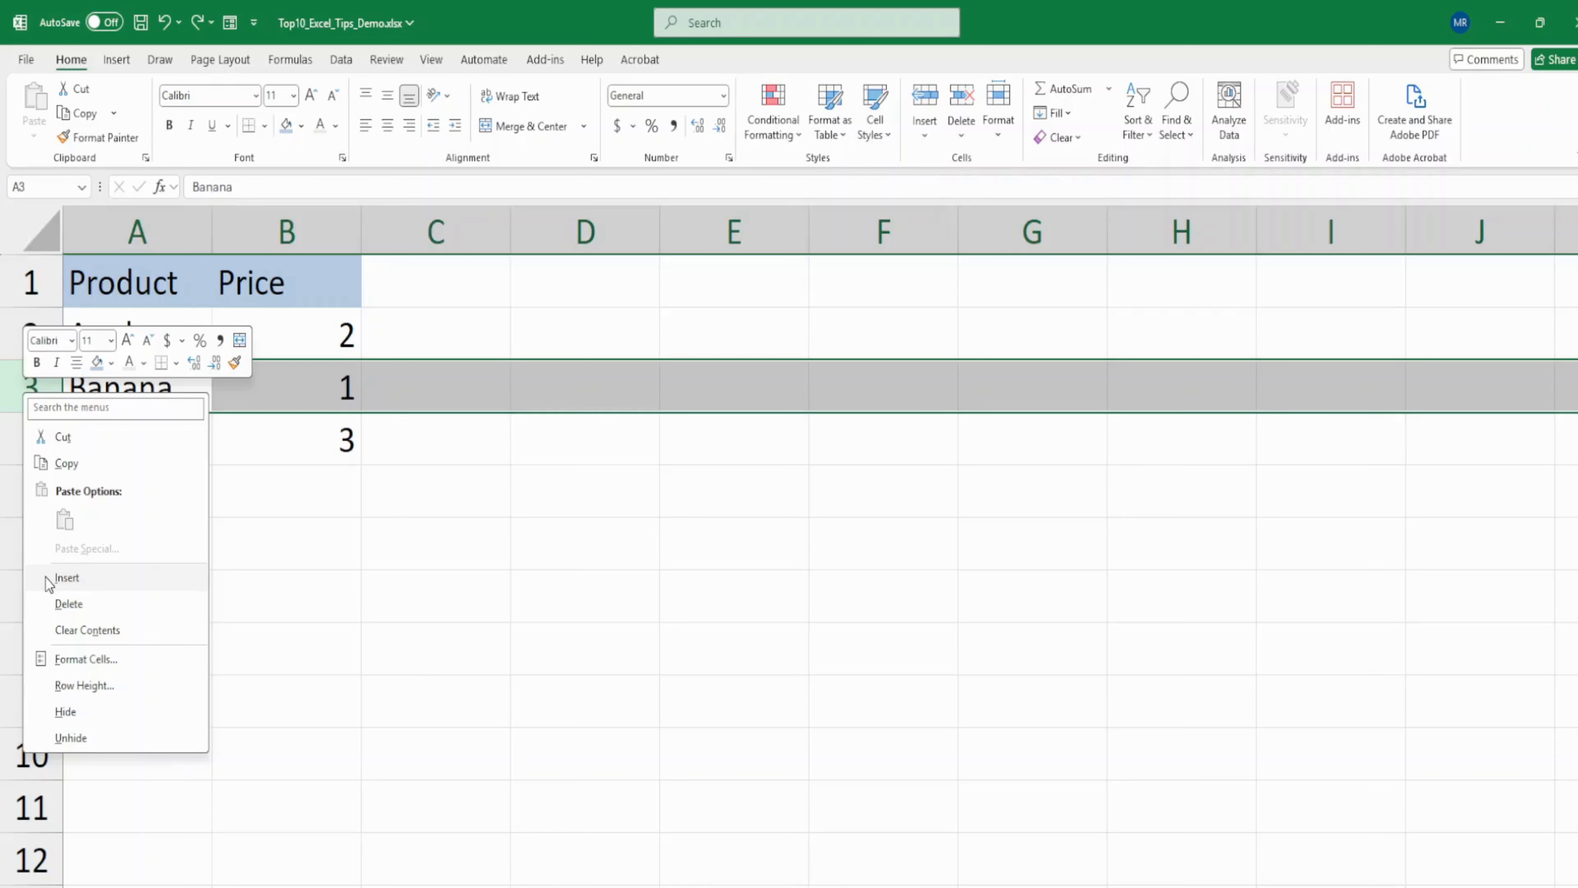
click(67, 577)
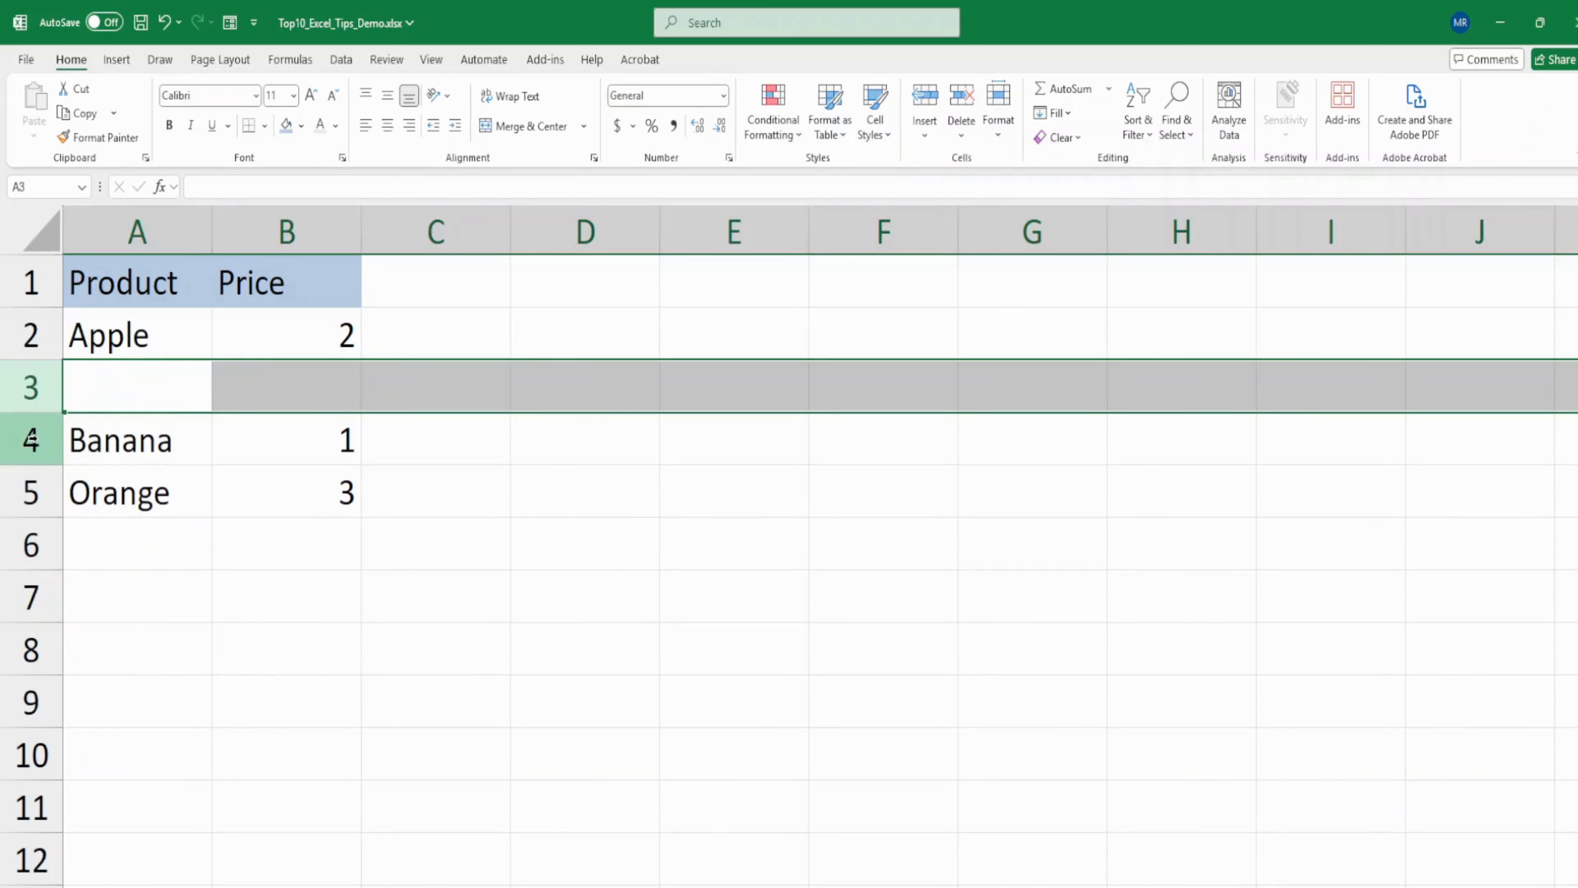
key(ctrl+z)
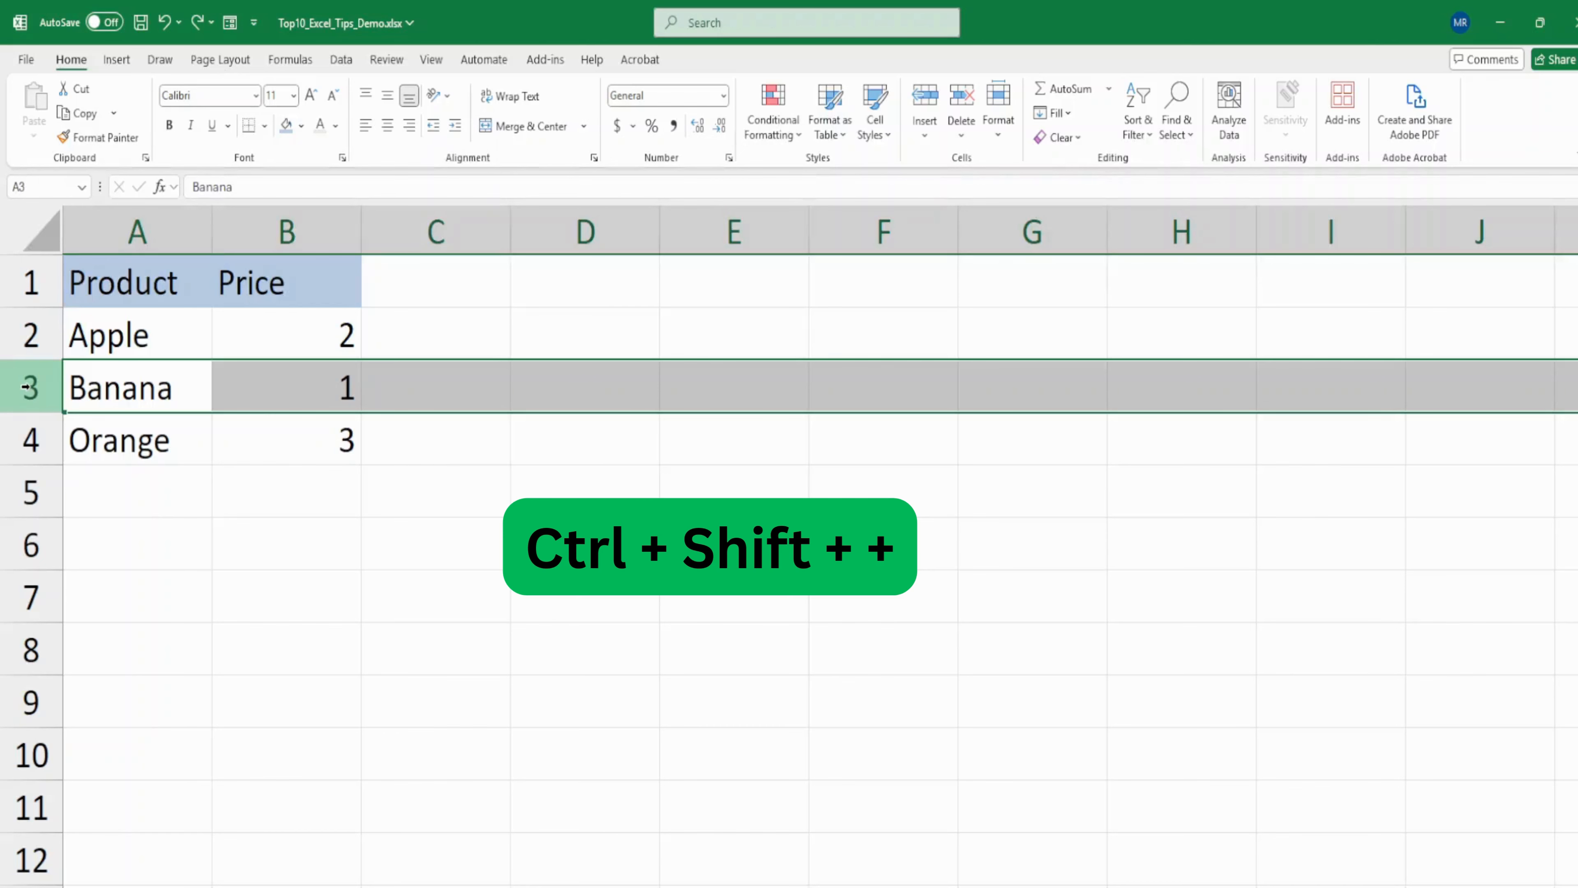
- Insert a blank row between the Apple and Banana rows
key(ctrl+shift+plus)
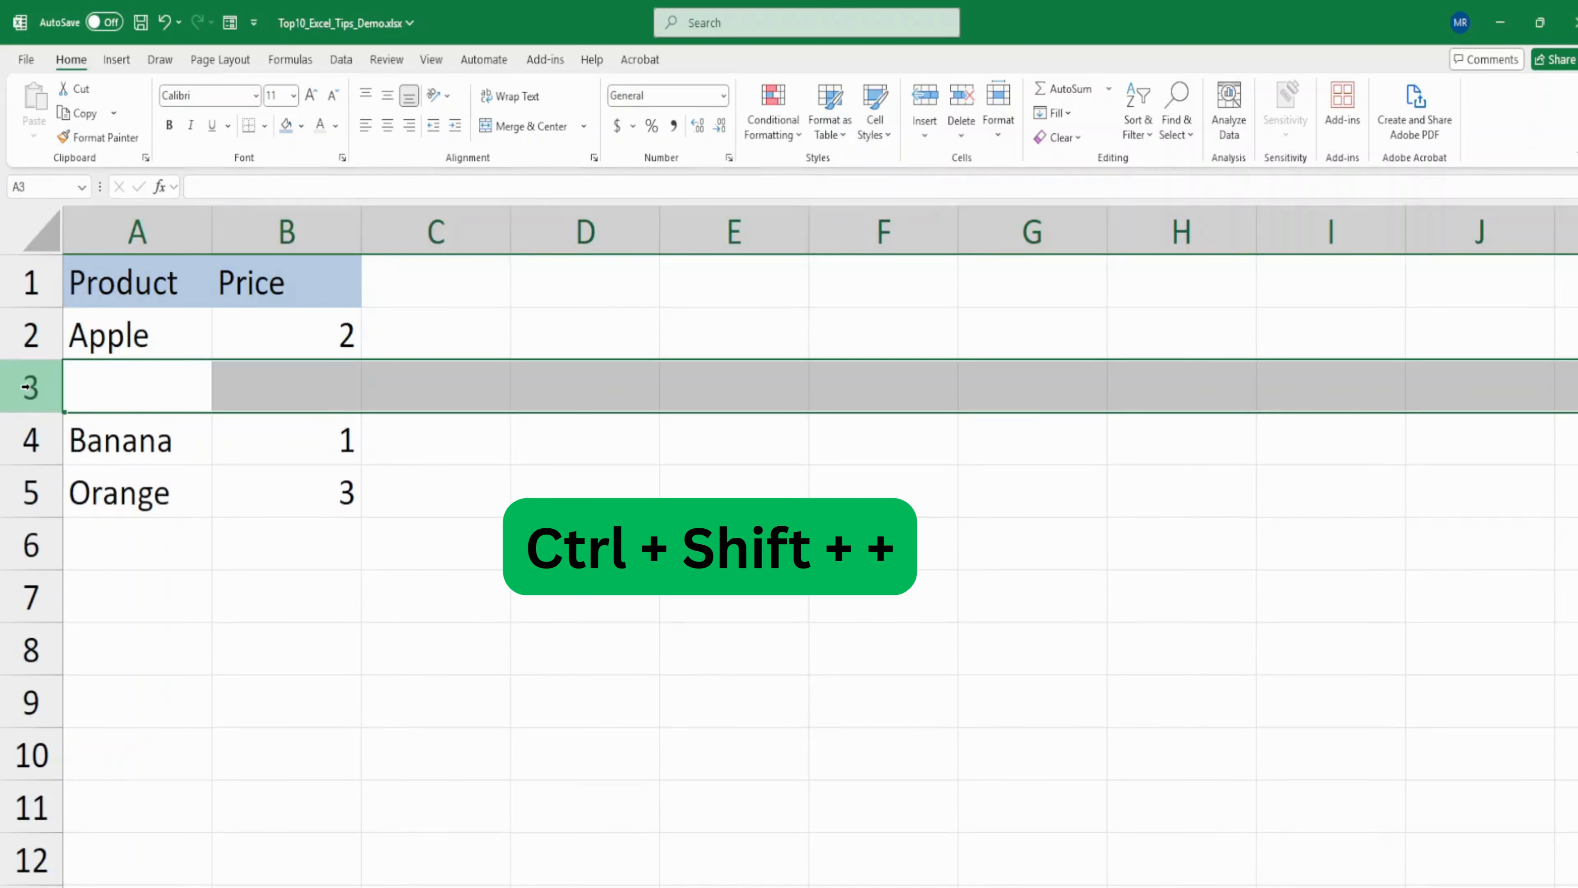
click(255, 314)
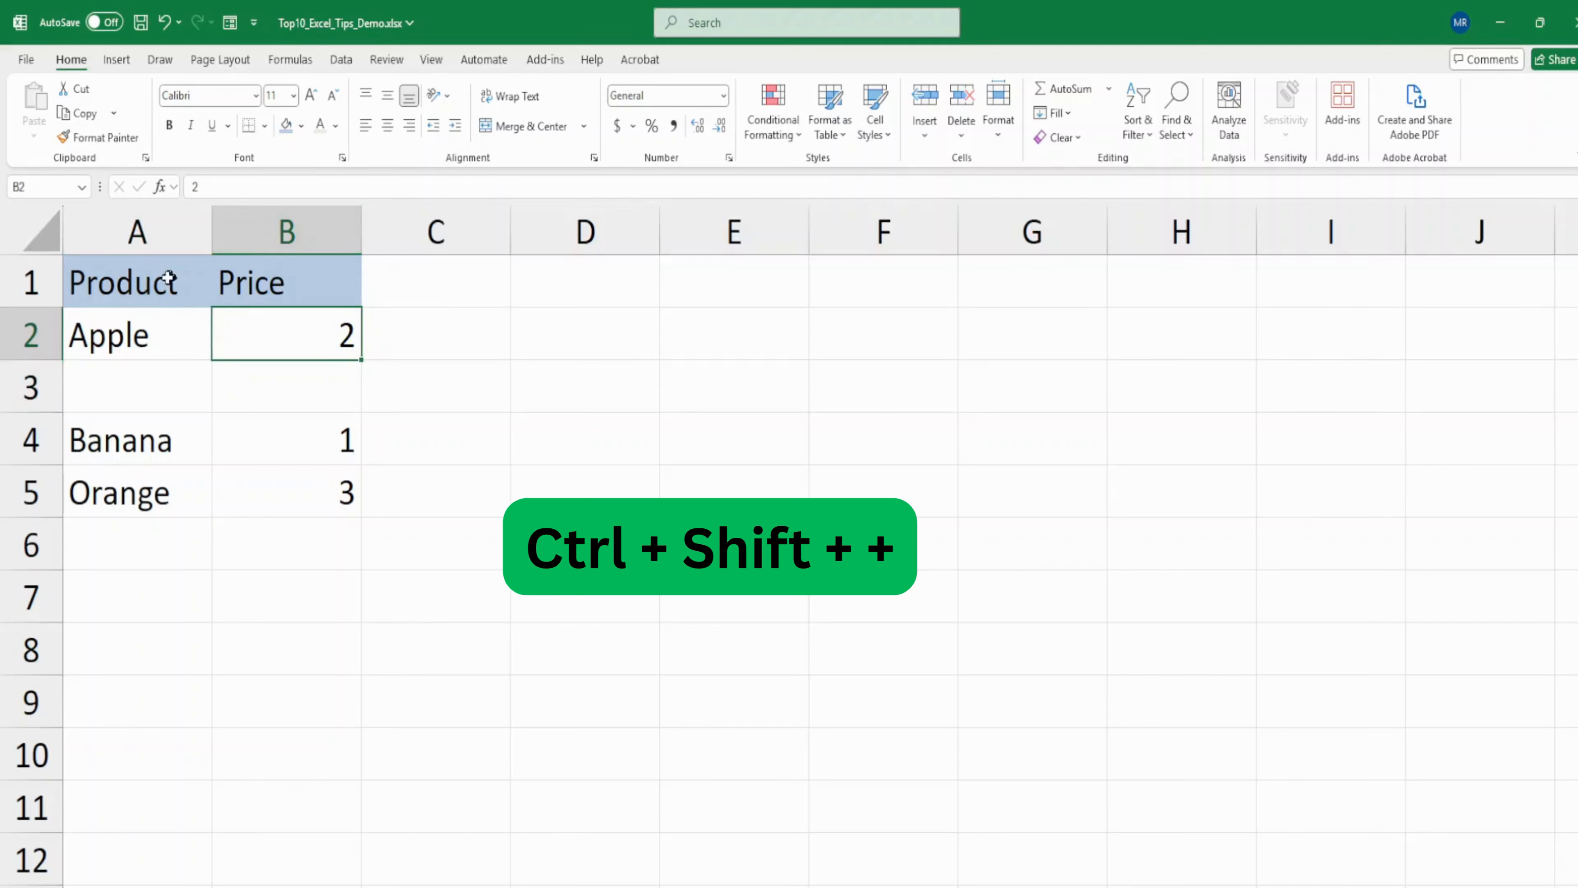
- Insert a blank column between the Product and Price columns, undo the insertion, and insert the column again
click(271, 282)
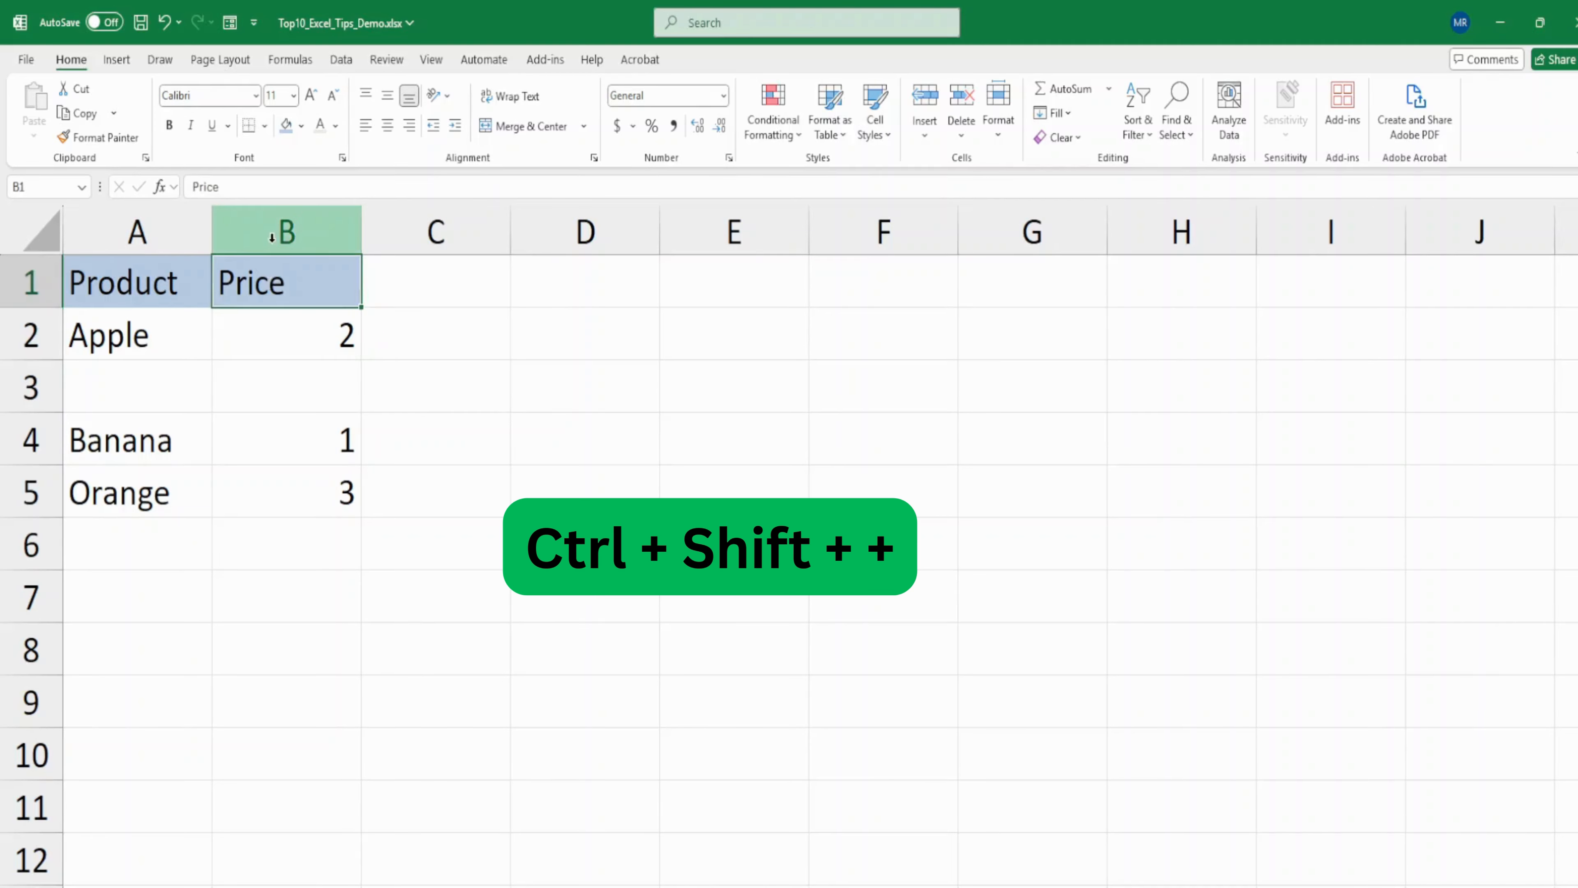
click(272, 237)
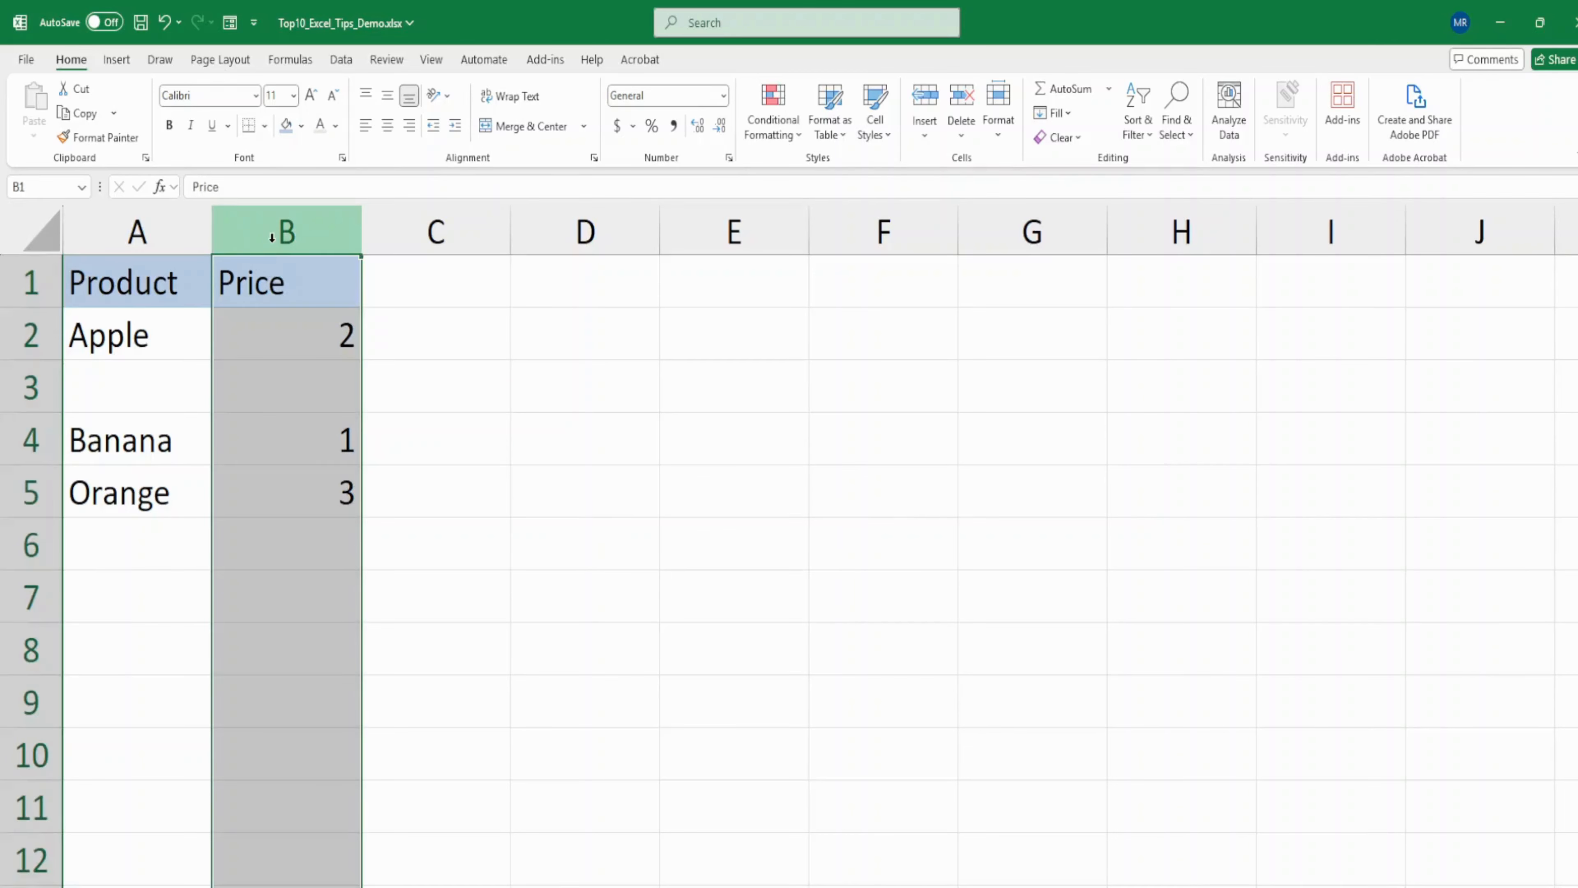
right_click(274, 242)
click(313, 429)
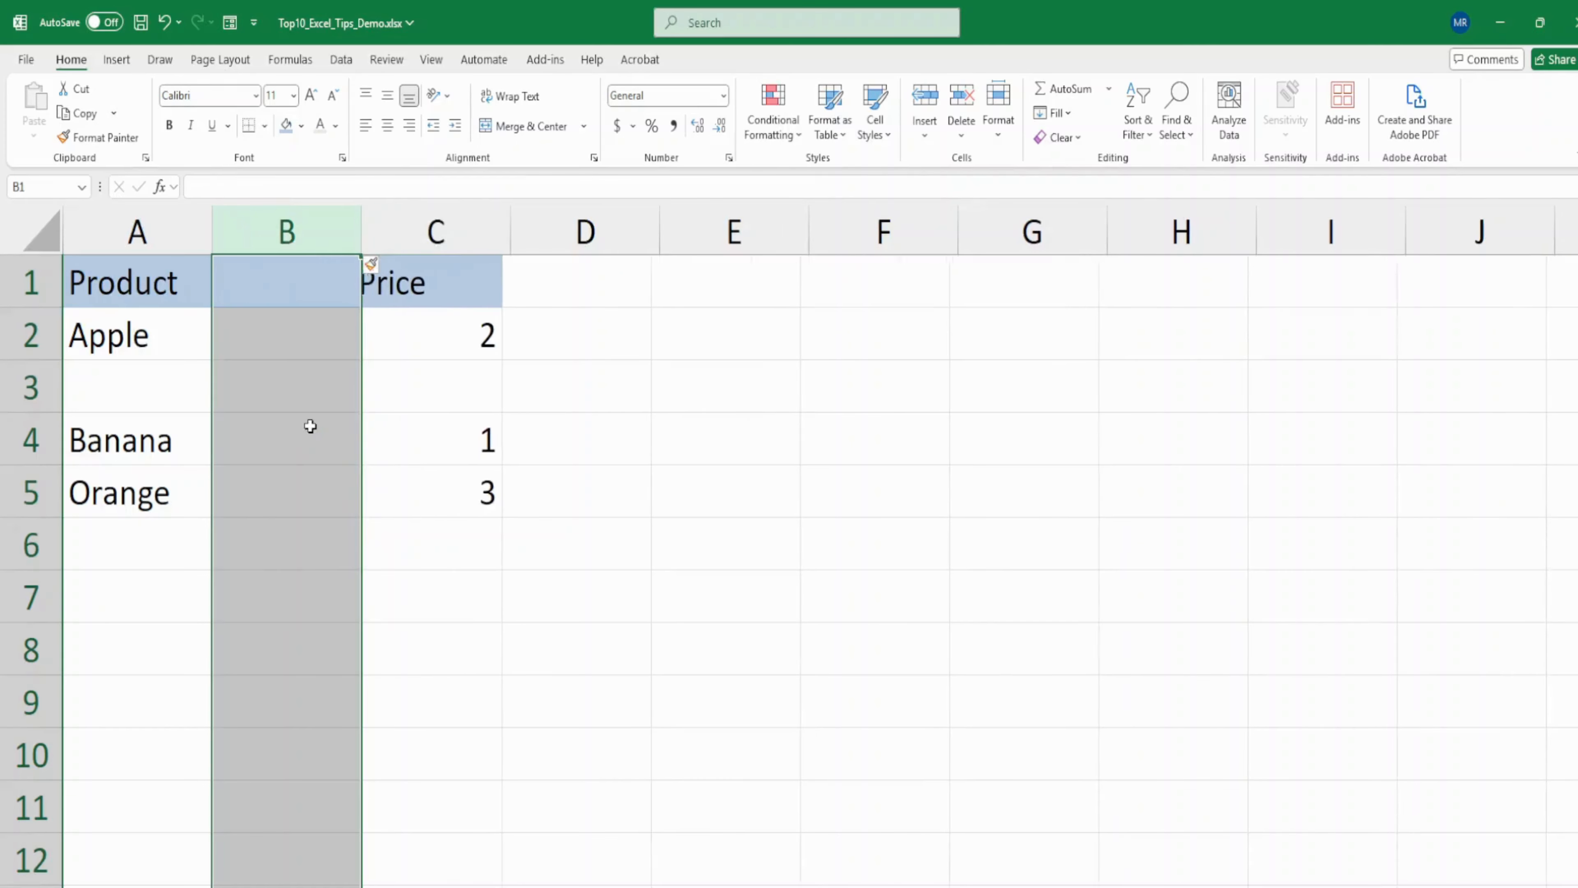
key(ctrl+z)
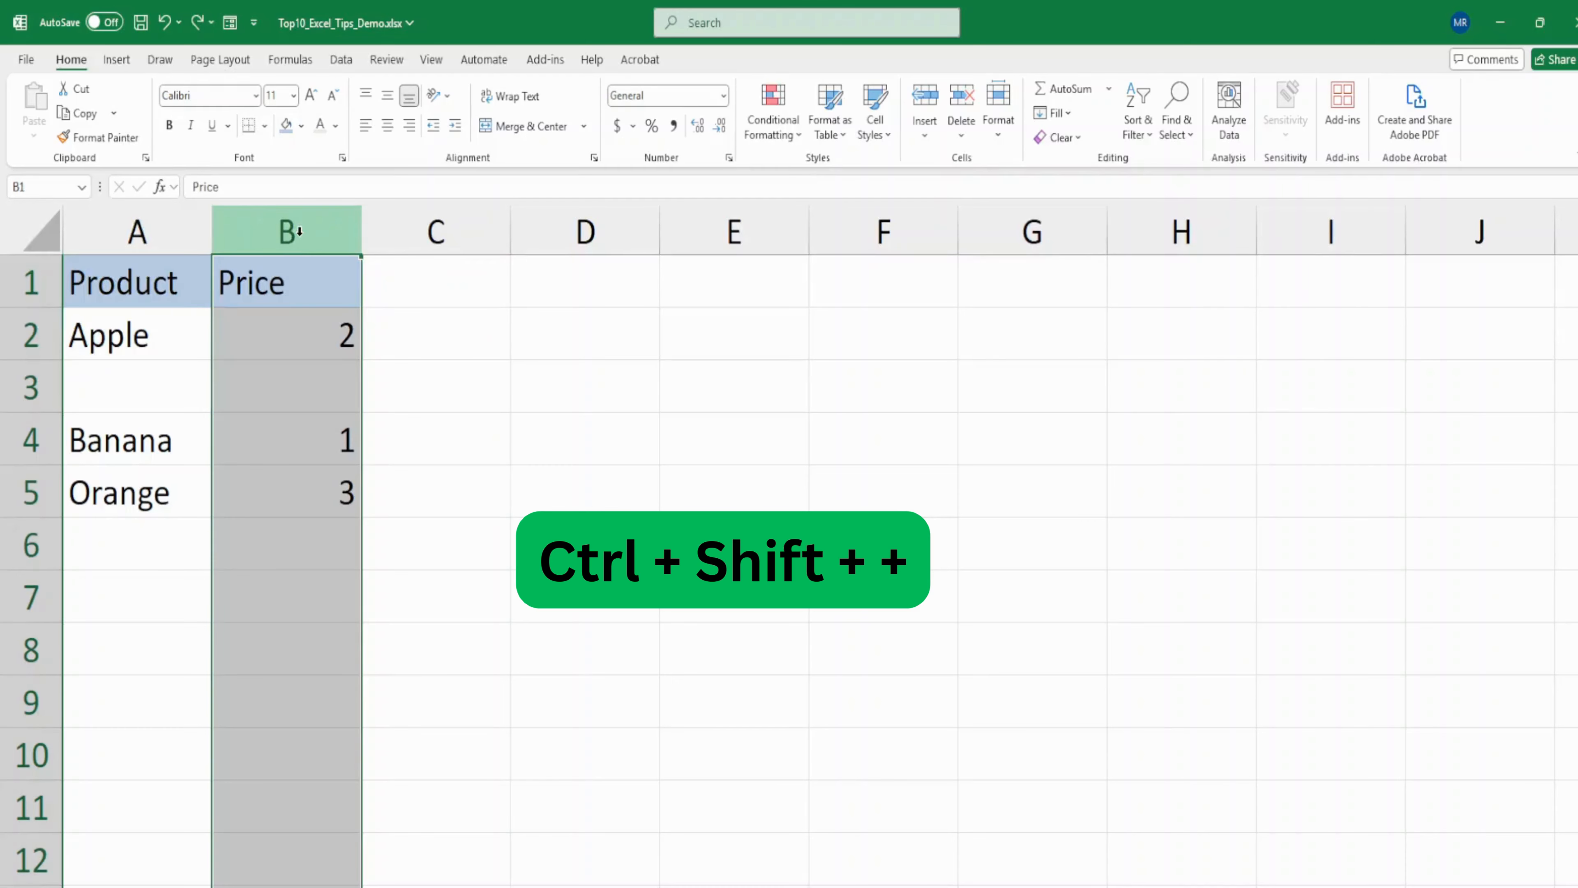
key(ctrl+shift+plus)
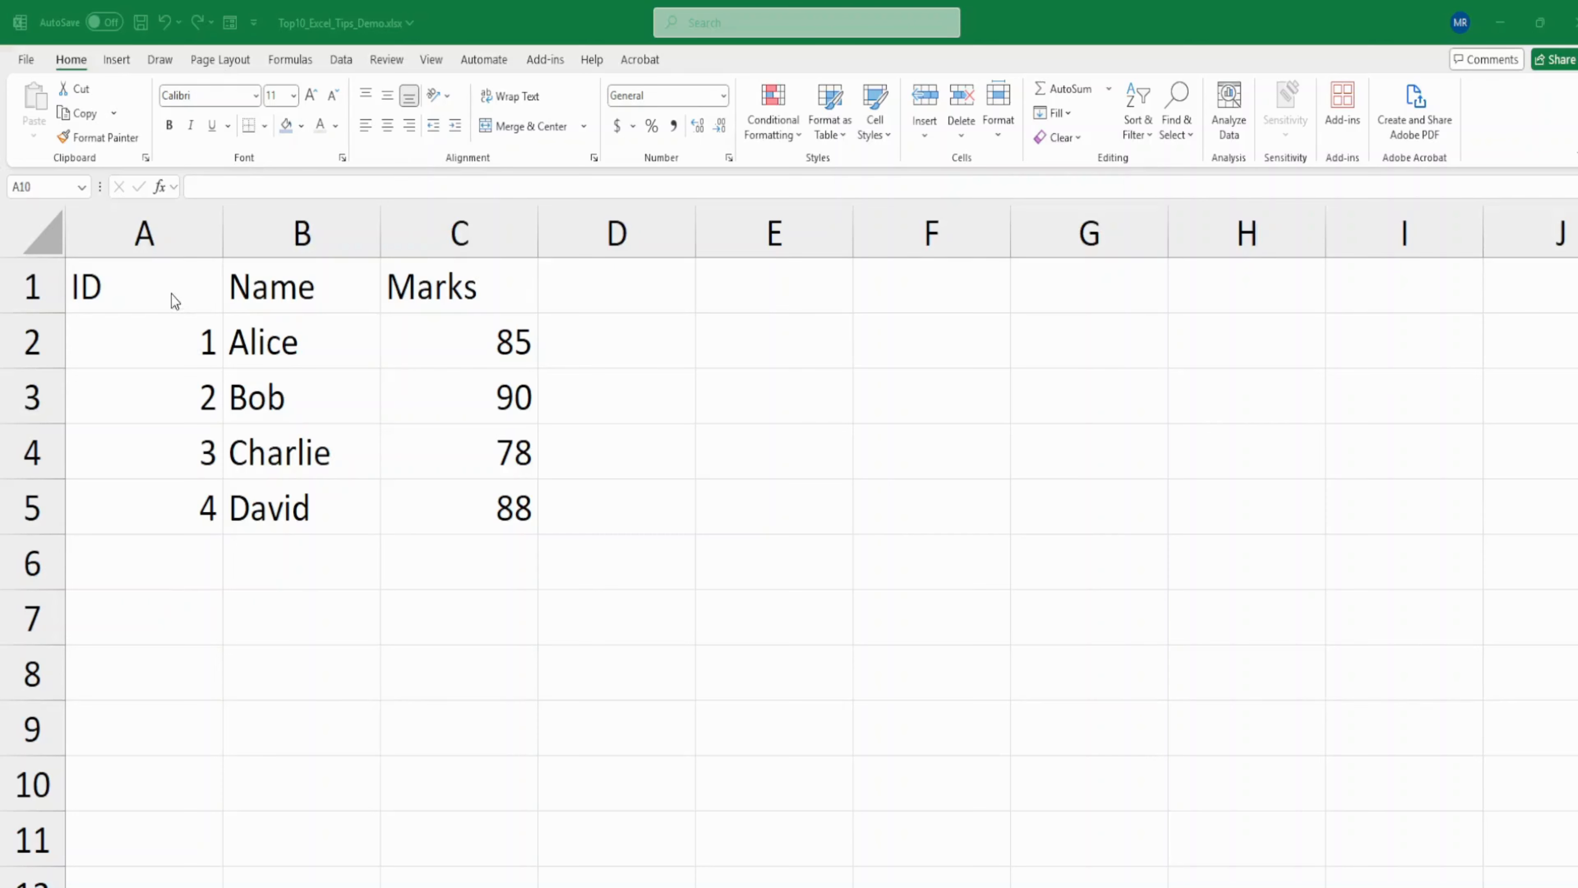
- Convert the range A1:C5 into a table with headers and turn off its filter buttons
drag(144, 293, 438, 498)
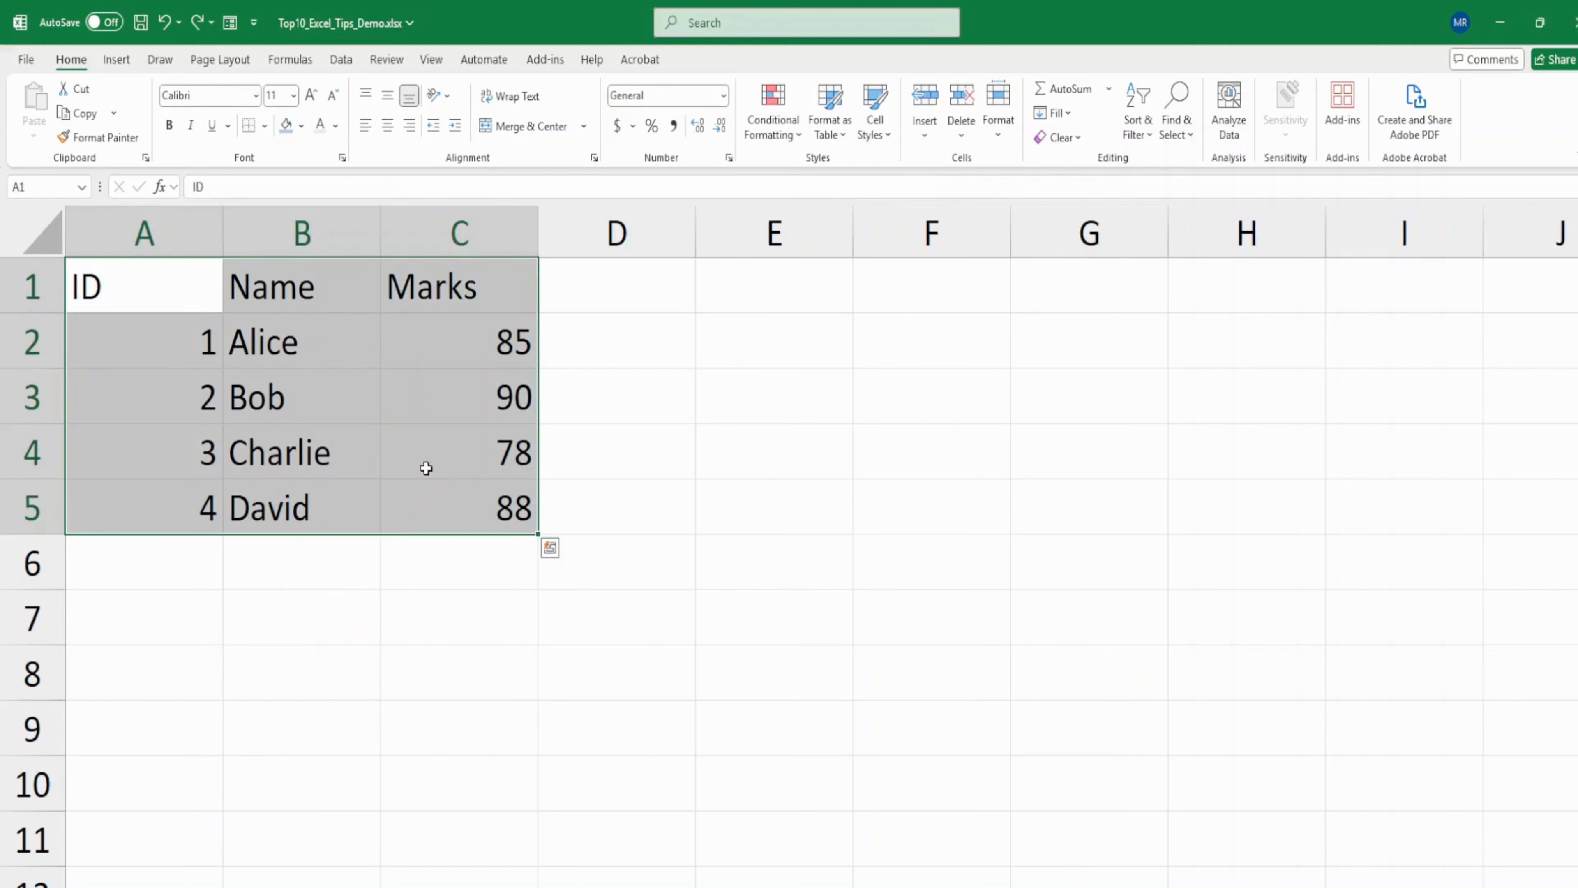
key(ctrl+t)
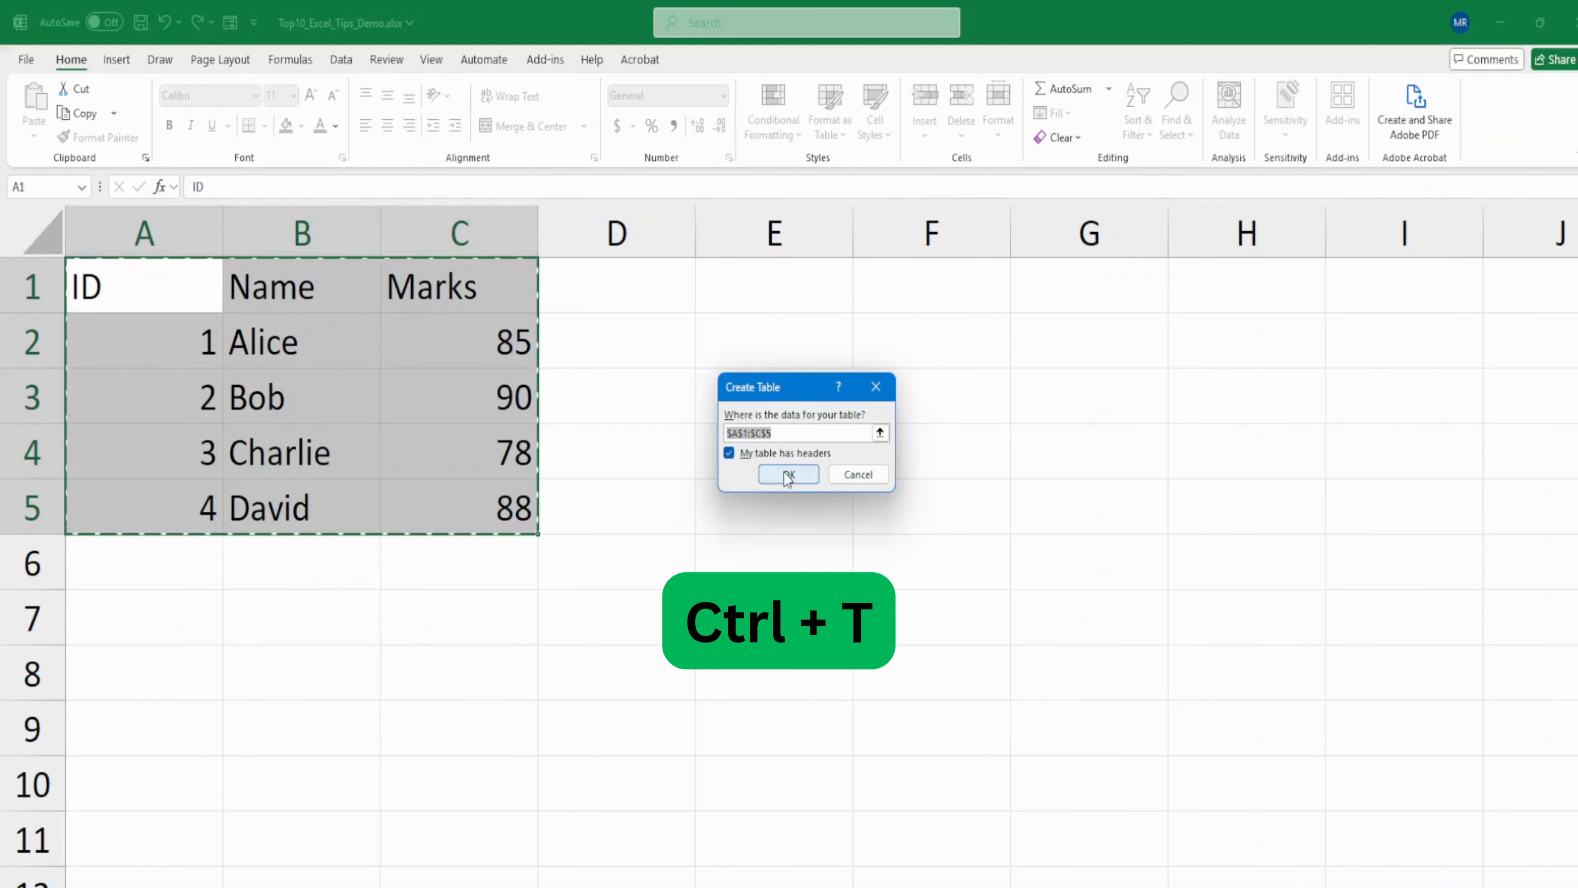
click(765, 476)
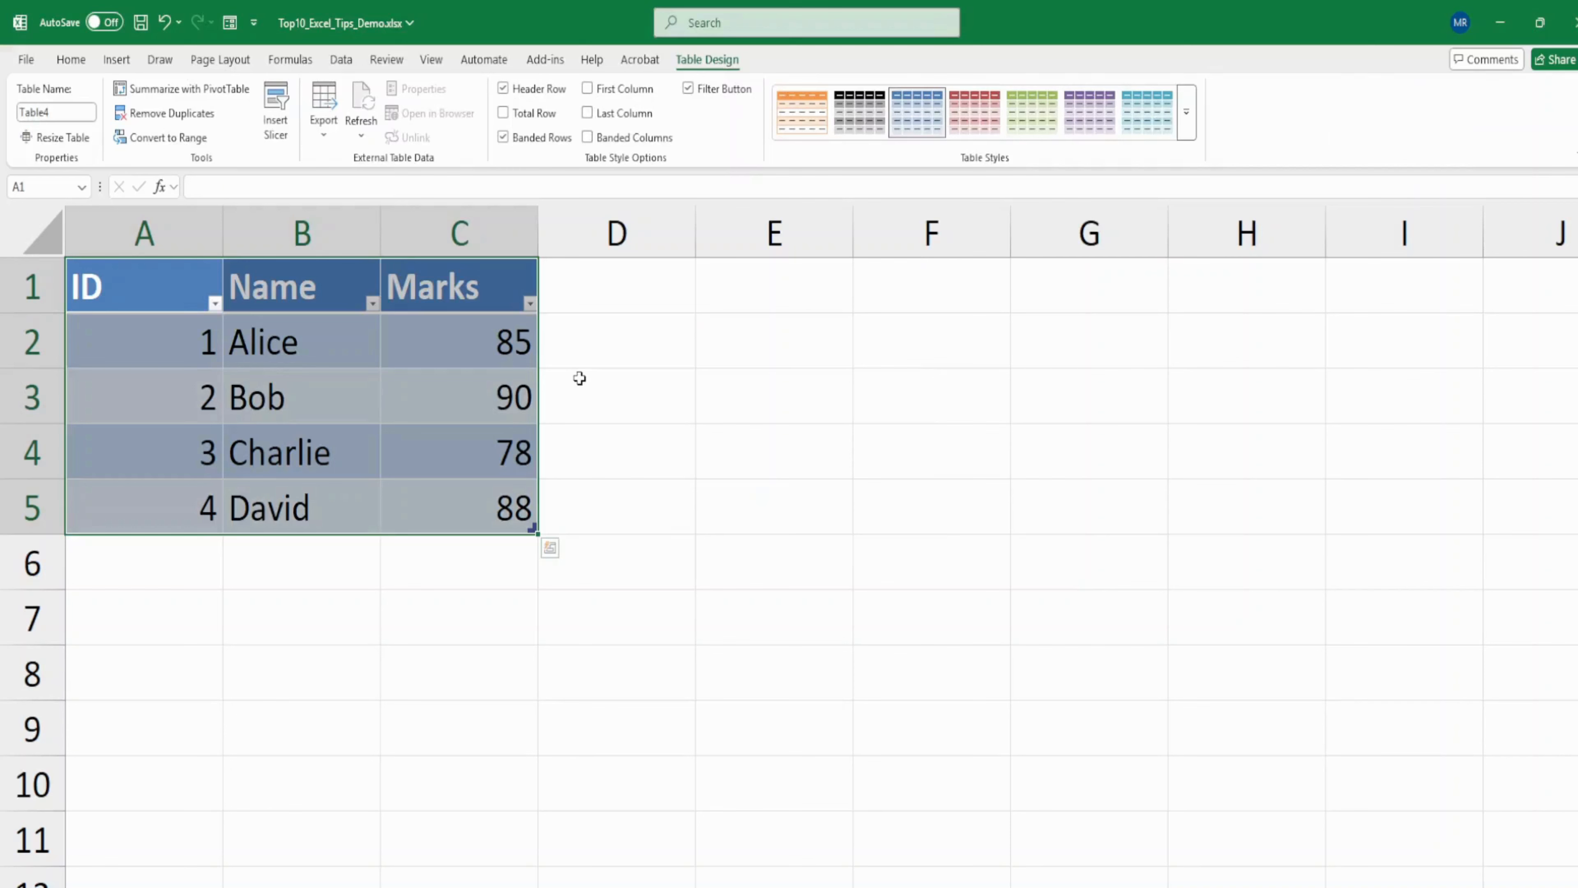
click(688, 89)
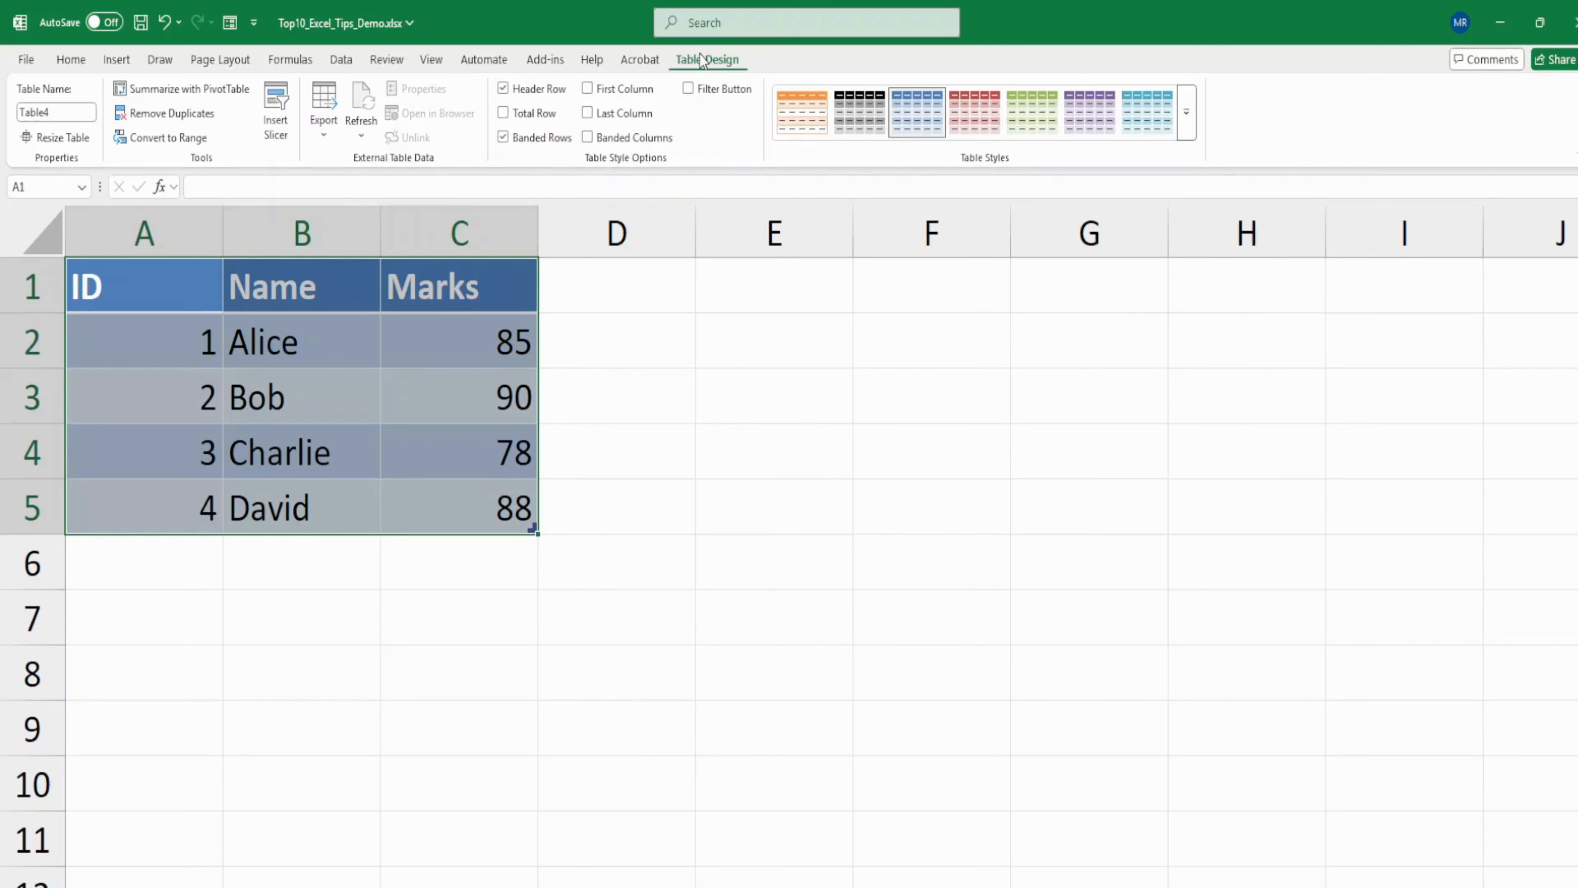